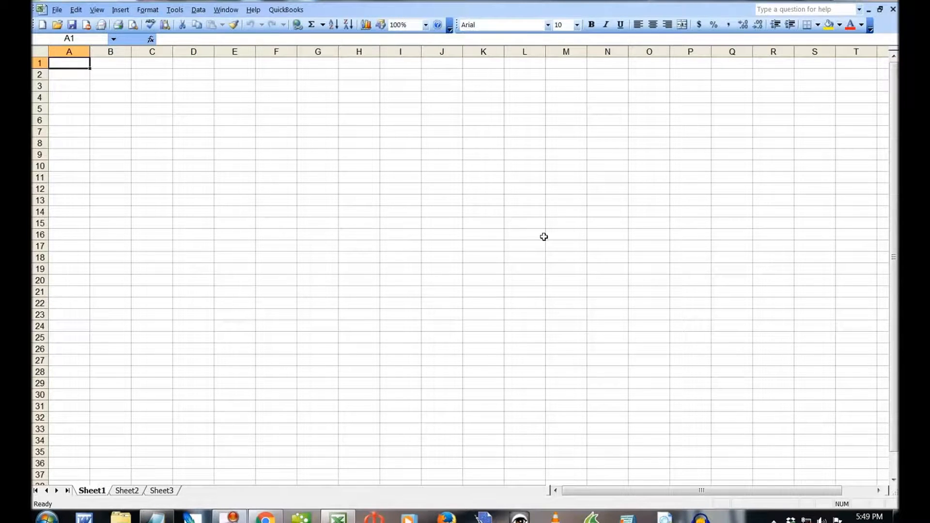
Step: Set the font size of all cells on Sheet1 to 26 and widen all columns to about three times their default width
{"action": "key", "text": "ctrl+a"}
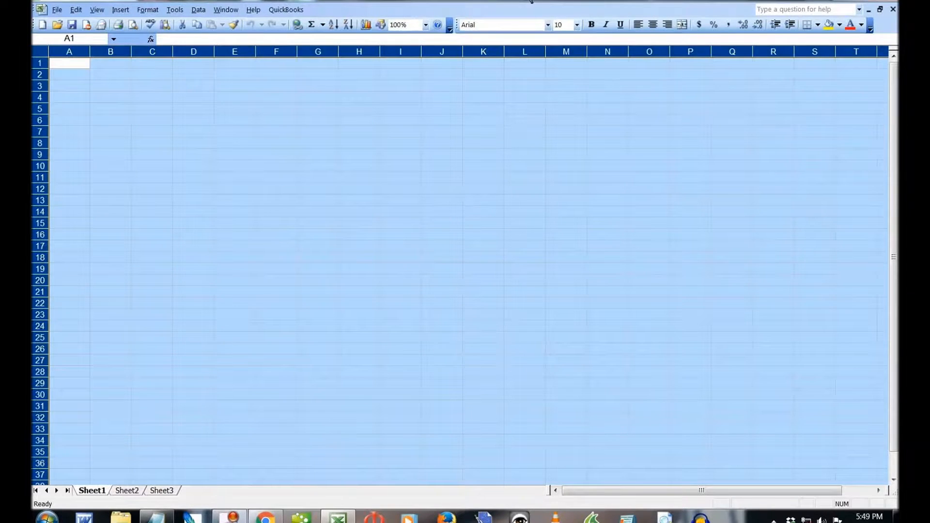
{"action": "left_click", "coordinate": [576, 25]}
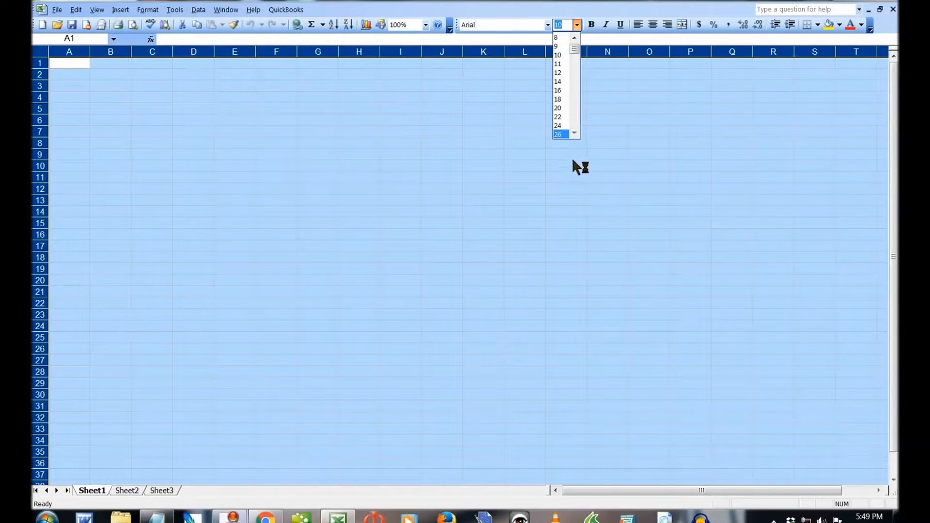
{"action": "left_click", "coordinate": [561, 135]}
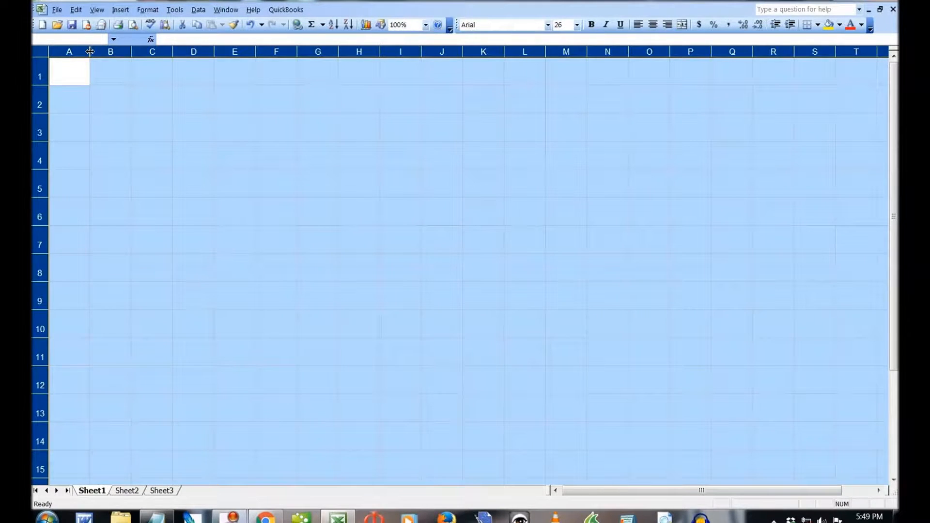
{"action": "left_click_drag", "start_coordinate": [90, 51], "coordinate": [173, 56]}
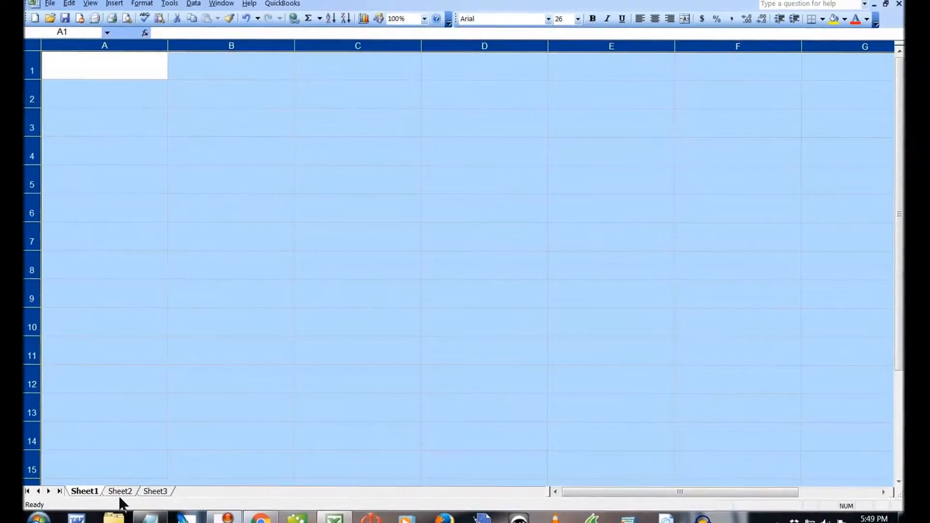
Step: On Sheet2, set the font size of all cells to 26 and widen all columns to about three times their default width
{"action": "left_click", "coordinate": [118, 490]}
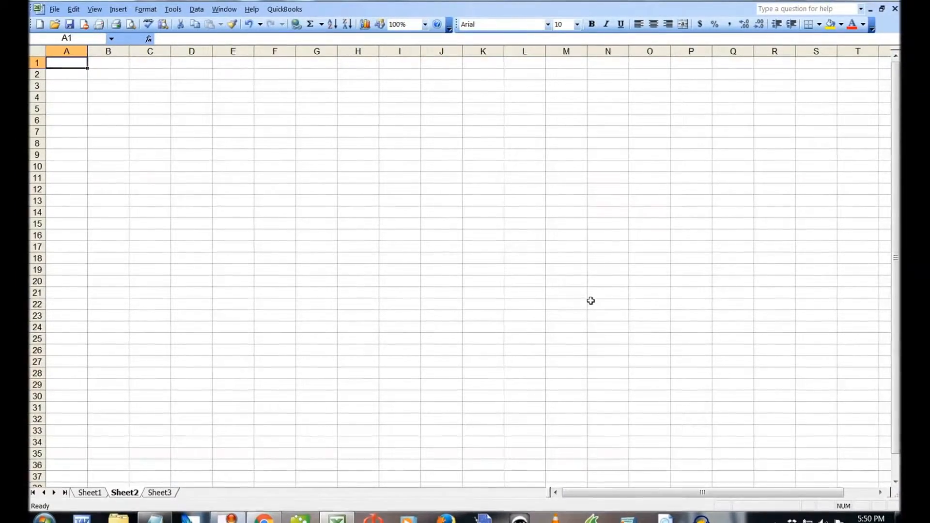
{"action": "key", "text": "ctrl+a"}
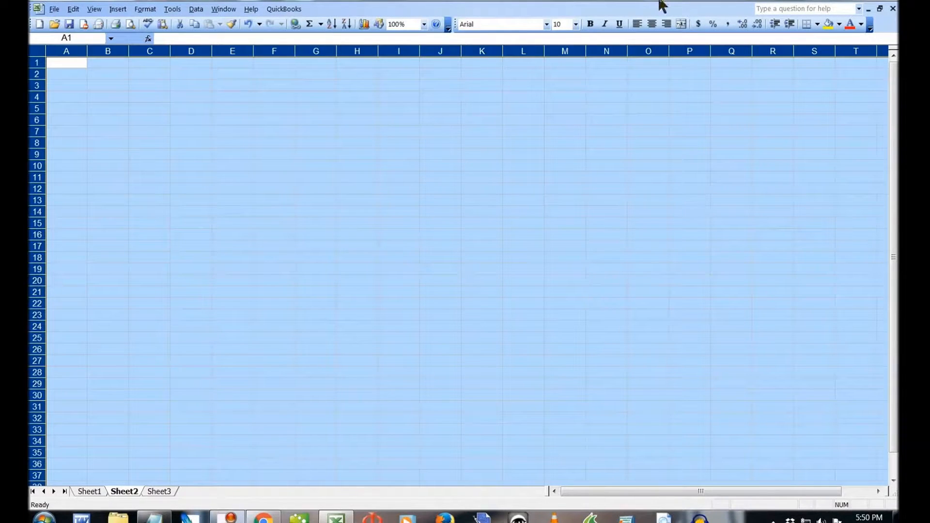
{"action": "left_click", "coordinate": [576, 24]}
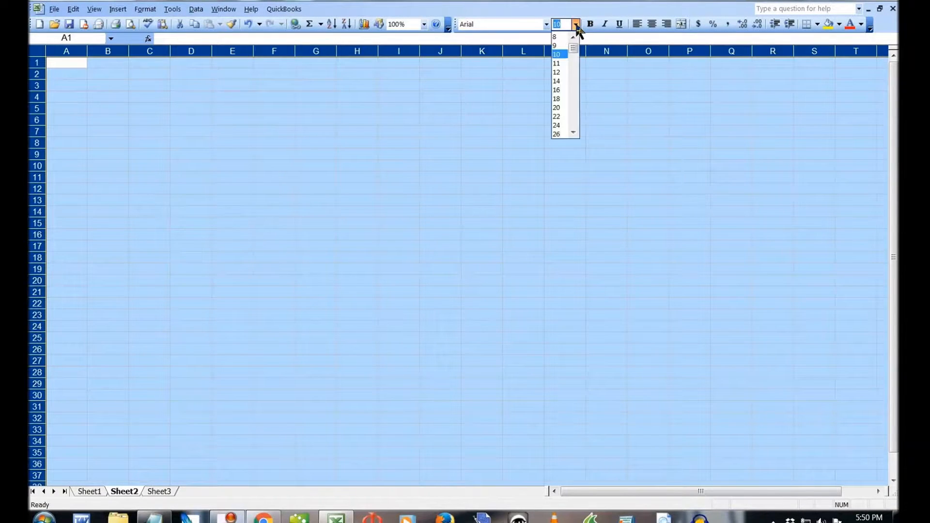
{"action": "left_click", "coordinate": [560, 134]}
{"action": "left_click_drag", "start_coordinate": [88, 52], "coordinate": [168, 55]}
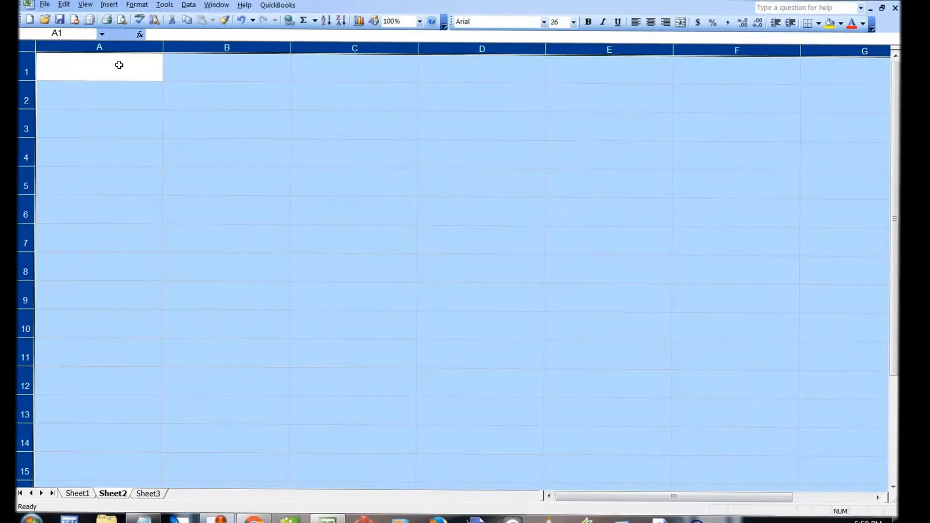
{"action": "left_click", "coordinate": [227, 62]}
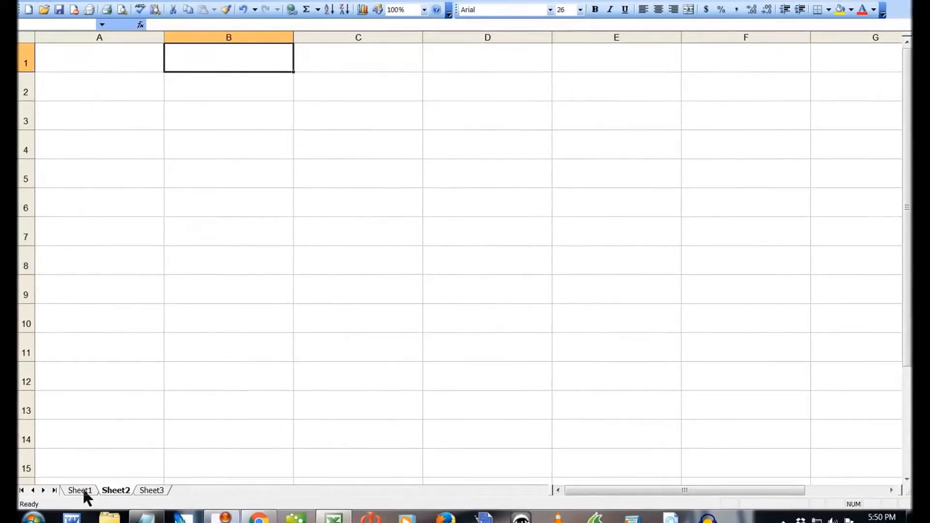
{"action": "left_click", "coordinate": [82, 490]}
{"action": "left_click", "coordinate": [229, 61]}
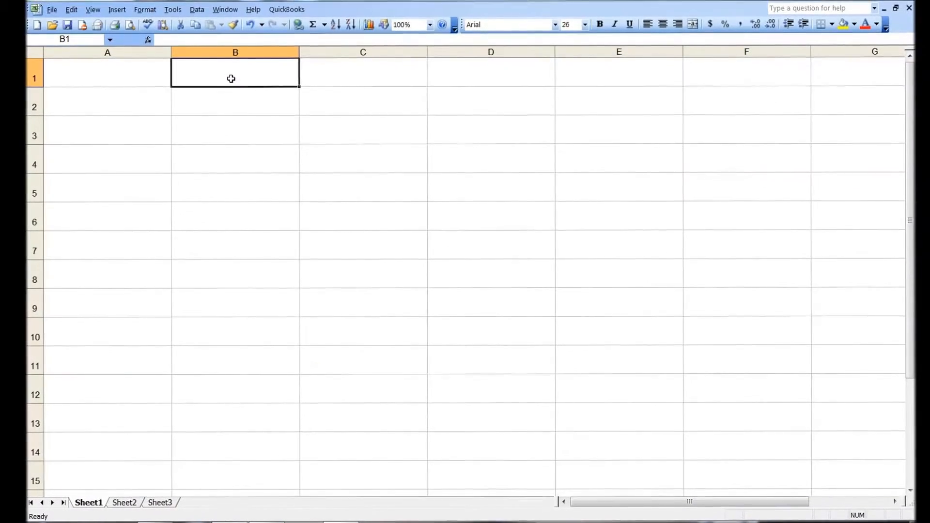
{"action": "left_click", "coordinate": [103, 68]}
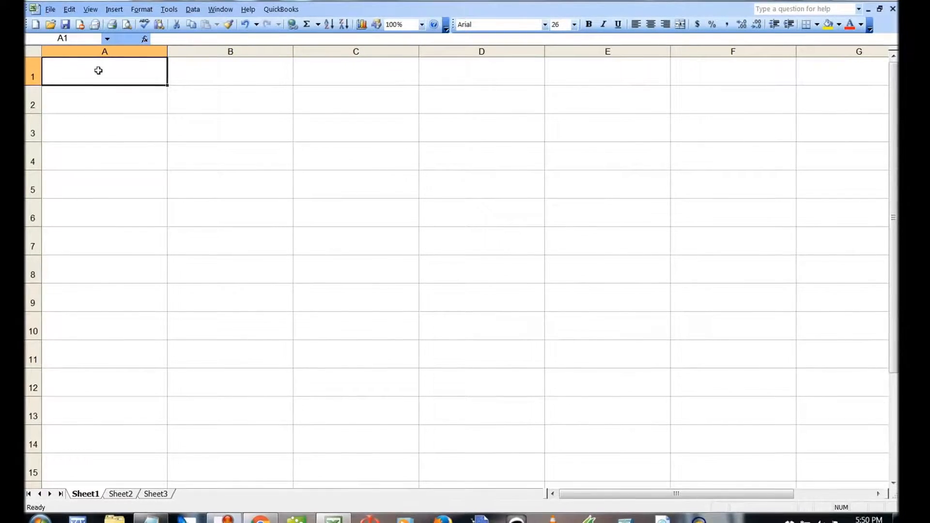
{"action": "left_click", "coordinate": [213, 70]}
{"action": "left_click", "coordinate": [354, 75]}
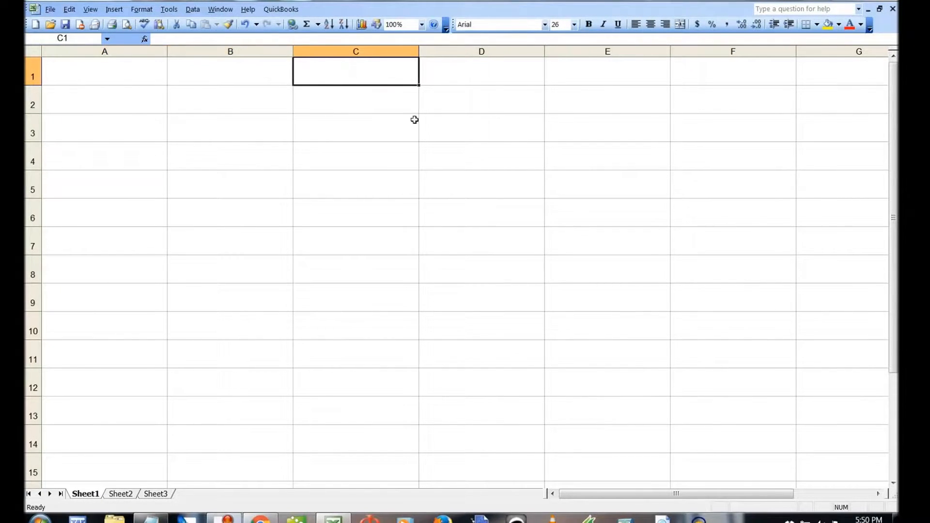
{"action": "left_click", "coordinate": [242, 73]}
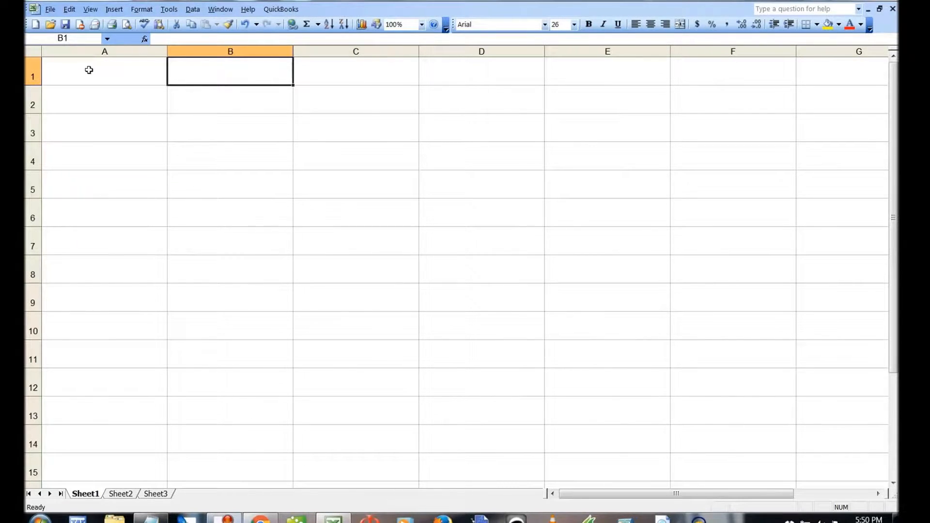
{"action": "left_click", "coordinate": [89, 70]}
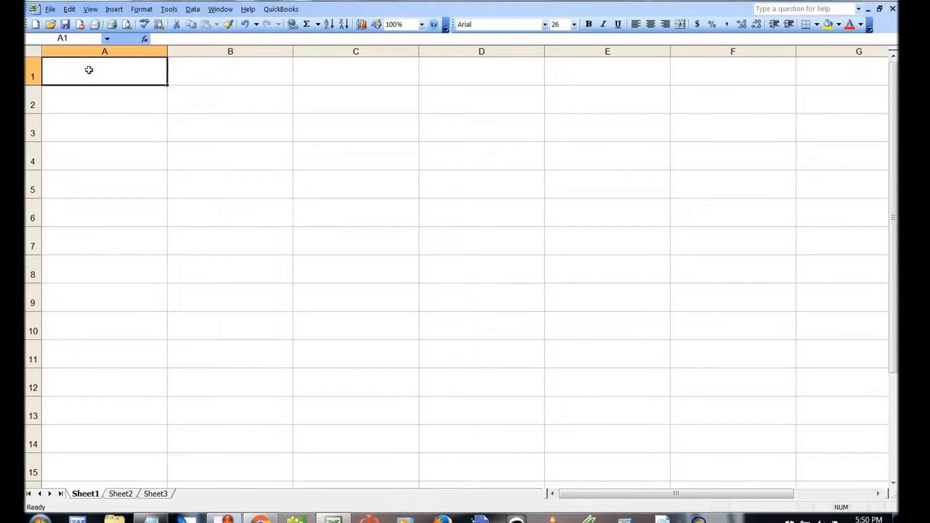
{"action": "left_click", "coordinate": [241, 77]}
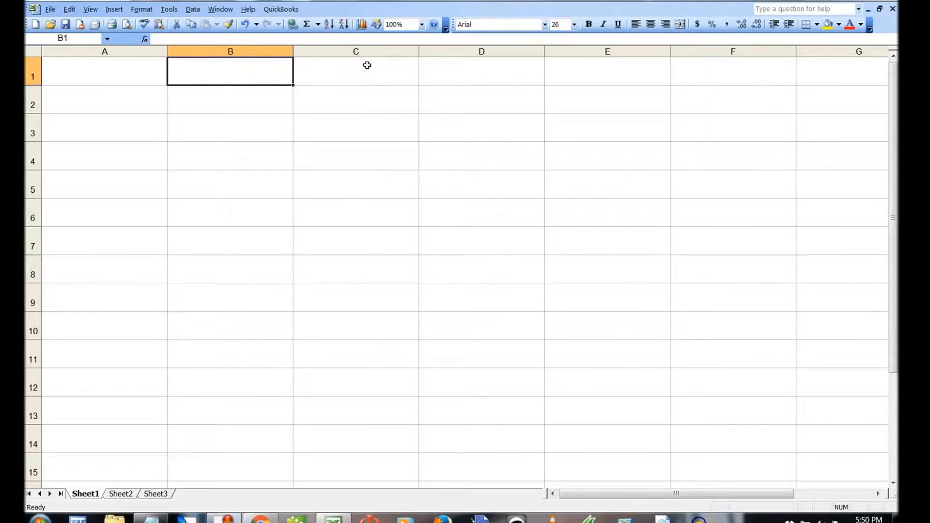
{"action": "left_click", "coordinate": [385, 76]}
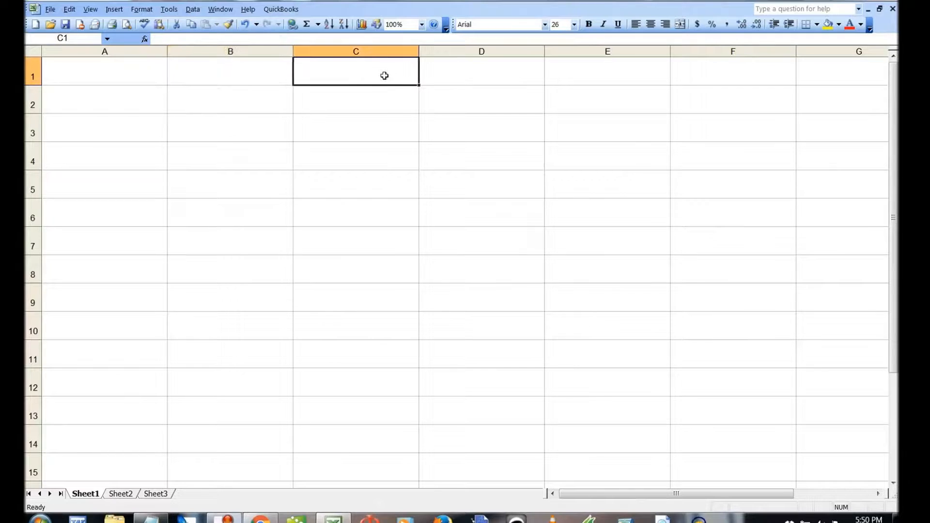
{"action": "left_click", "coordinate": [124, 75]}
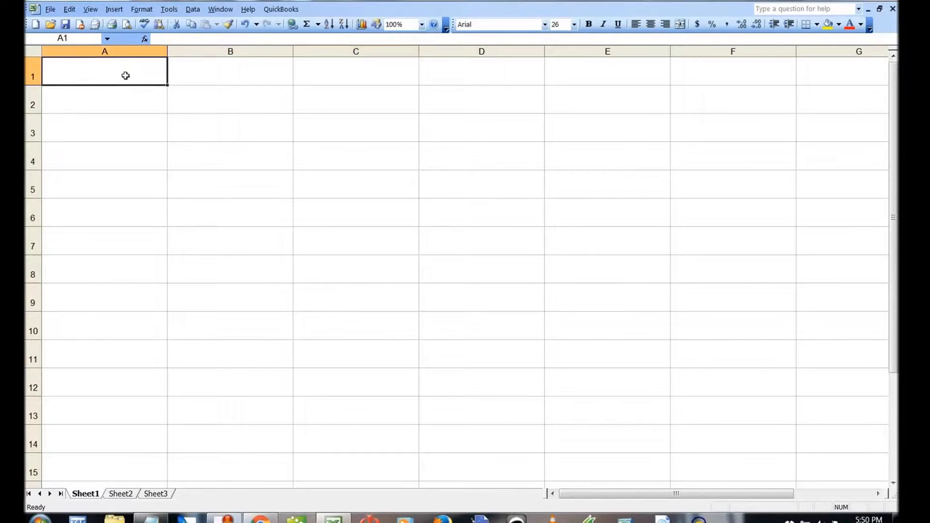
Step: On Sheet2, enter "Name 1" in A1, "Address 1" in B1 and "Phone 1" in C1
{"action": "left_click", "coordinate": [119, 493]}
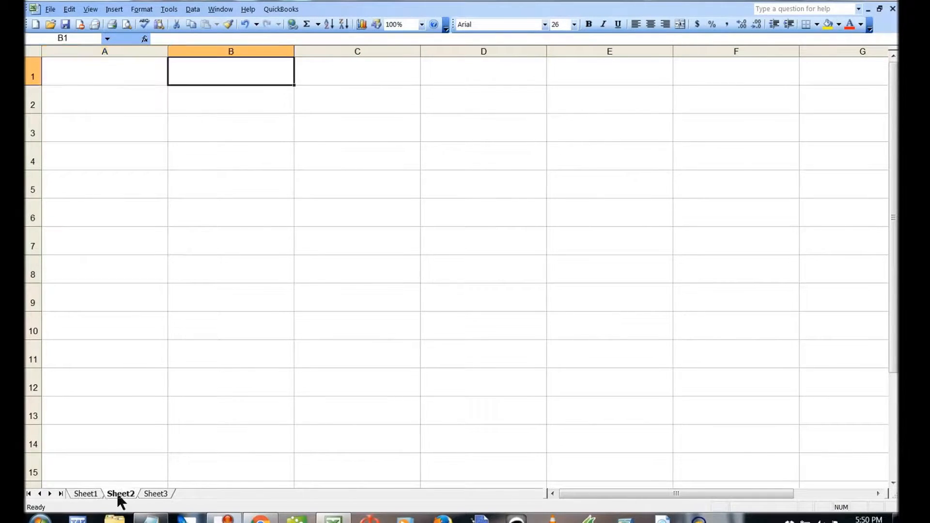
{"action": "left_click", "coordinate": [102, 69]}
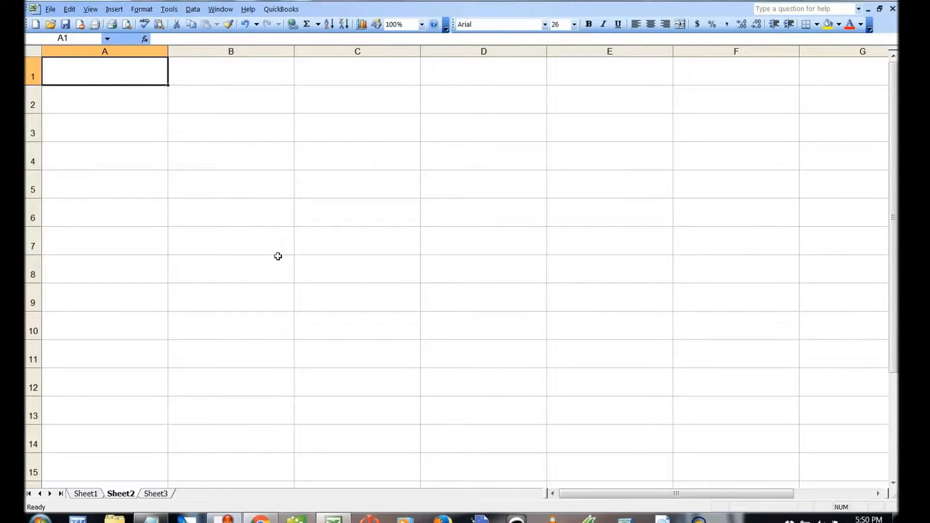
{"action": "type", "text": "Name"}
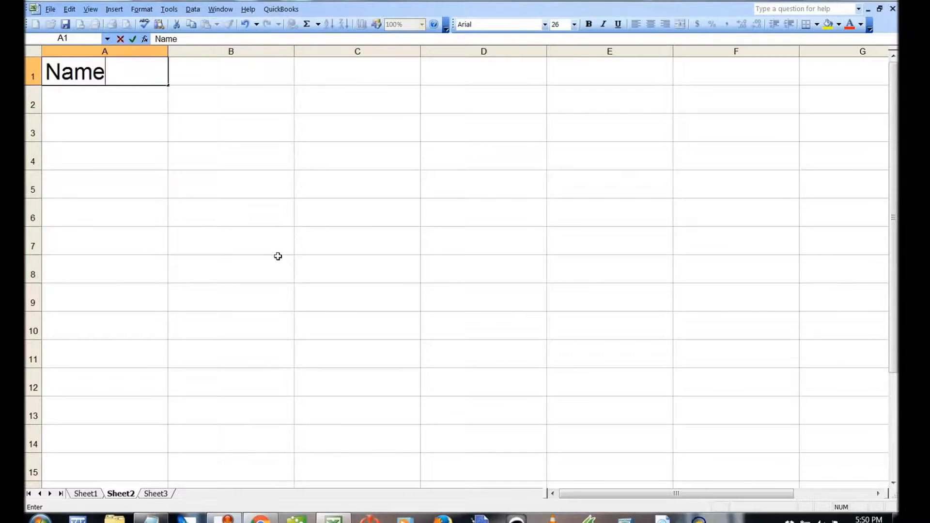
{"action": "type", "text": " 1"}
{"action": "key", "text": "Tab"}
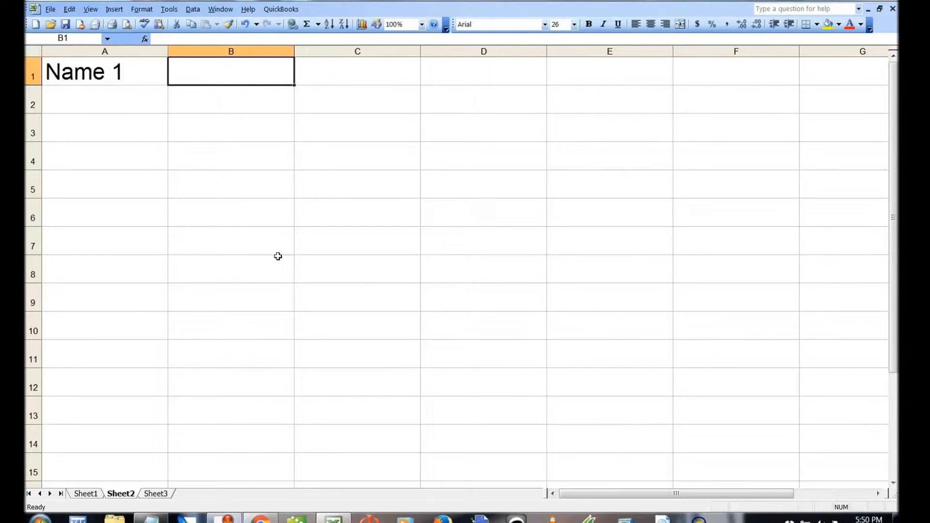
{"action": "type", "text": "Addr"}
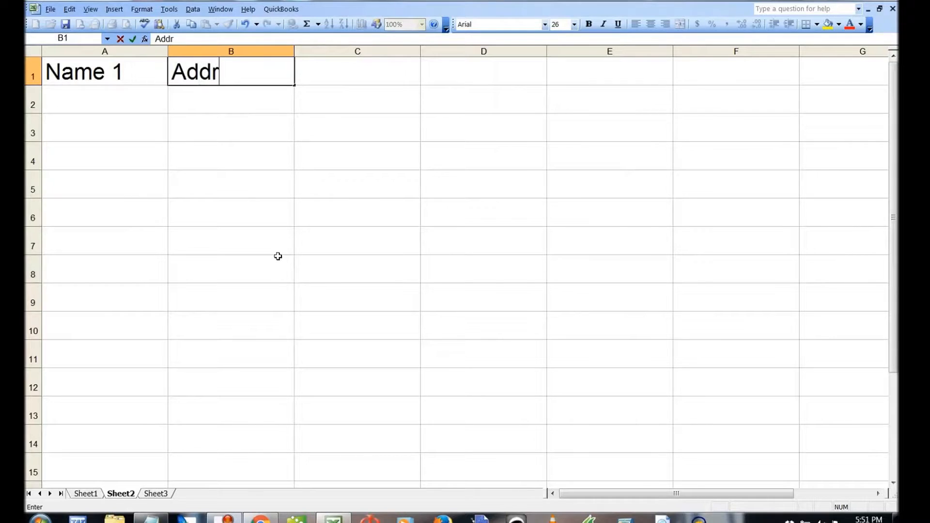
{"action": "type", "text": "ess 1"}
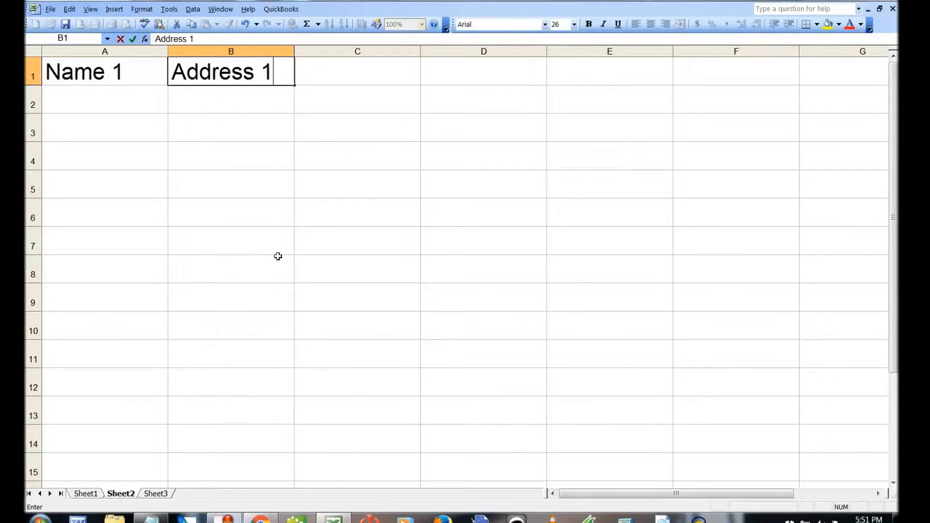
{"action": "key", "text": "Tab"}
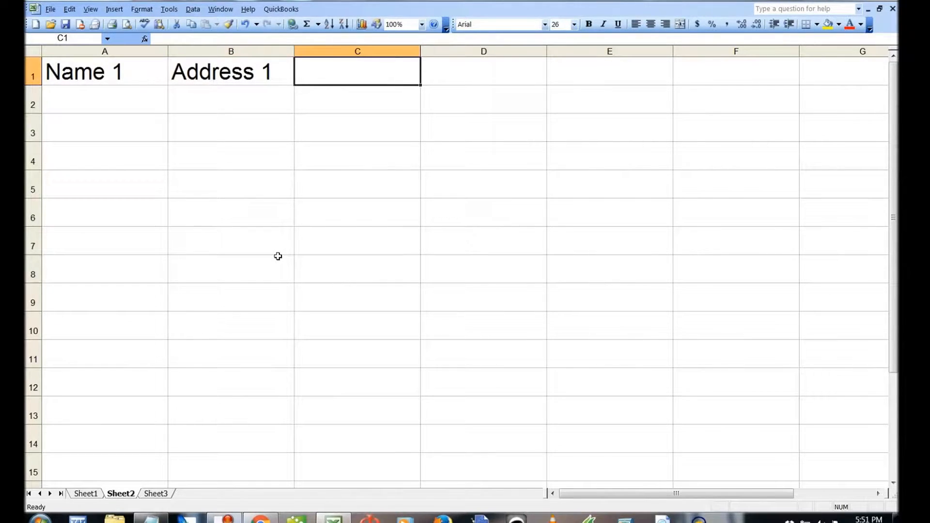
{"action": "type", "text": "Phon"}
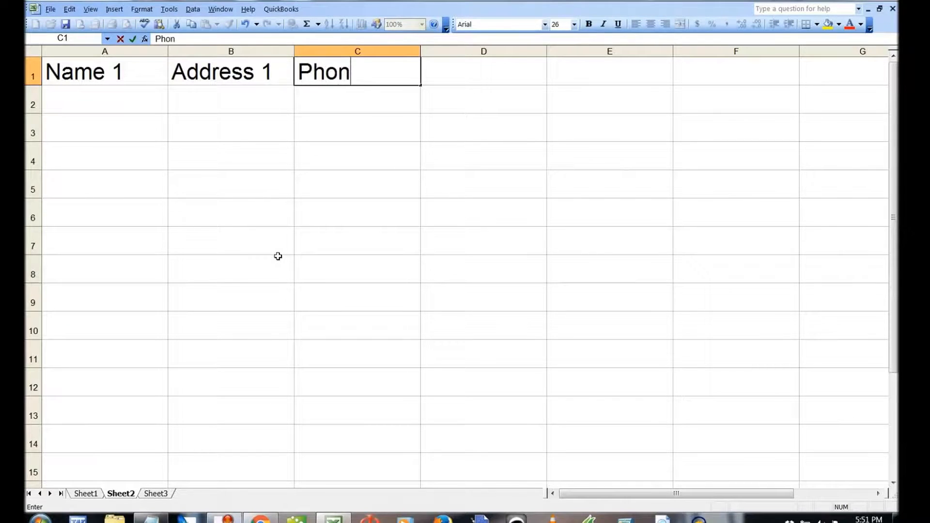
{"action": "type", "text": "e 1"}
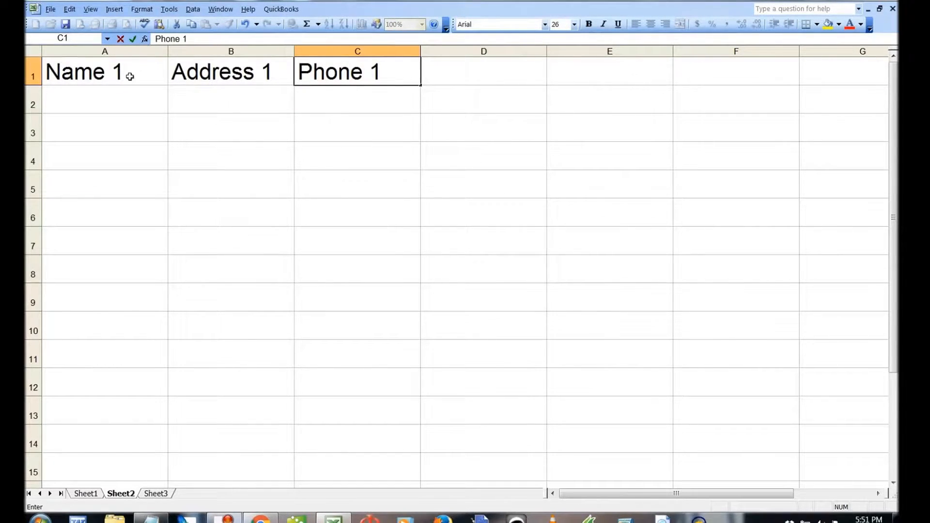
{"action": "left_click", "coordinate": [130, 76]}
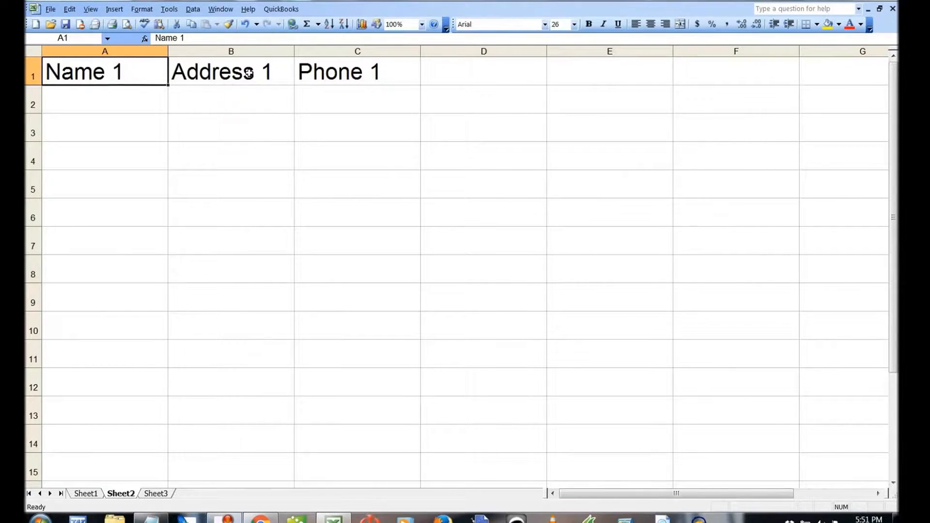
Step: Extend the Name, Address and Phone entries in A1:C1 as numbered series down to row 38
{"action": "left_click", "coordinate": [249, 73]}
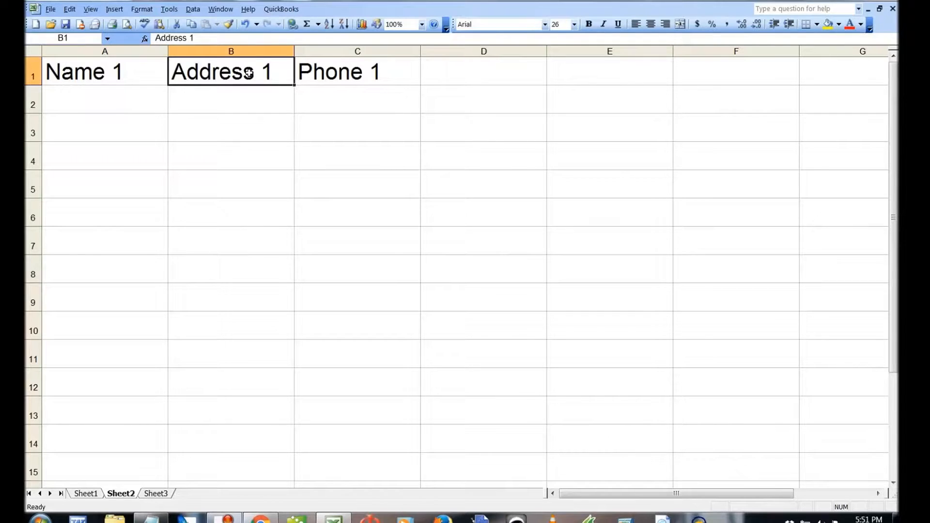
{"action": "left_click", "coordinate": [355, 74]}
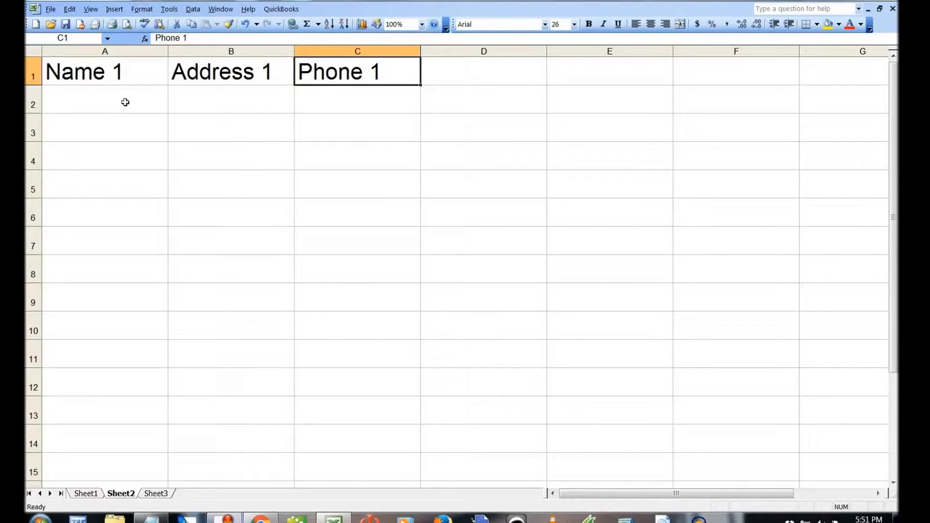
{"action": "left_click", "coordinate": [109, 73]}
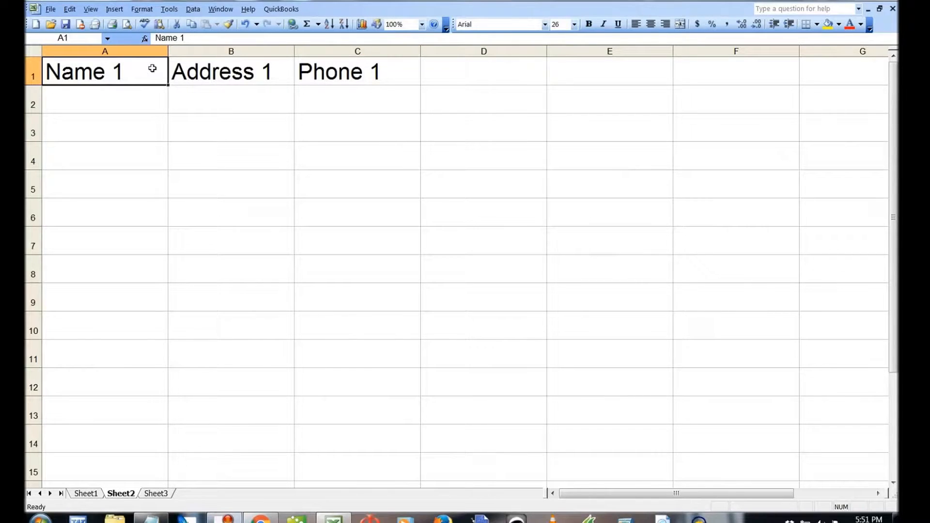
{"action": "left_click_drag", "start_coordinate": [148, 71], "coordinate": [341, 74]}
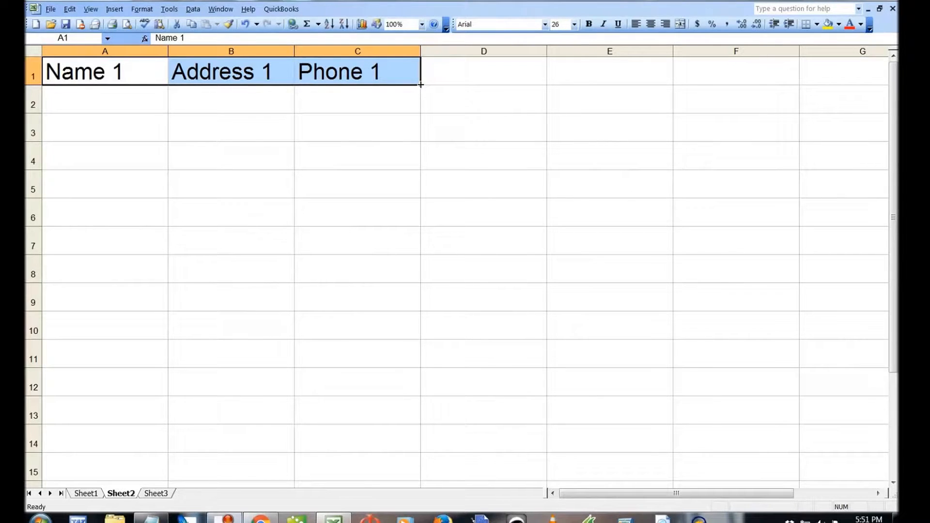
{"action": "left_click_drag", "start_coordinate": [421, 85], "coordinate": [432, 482]}
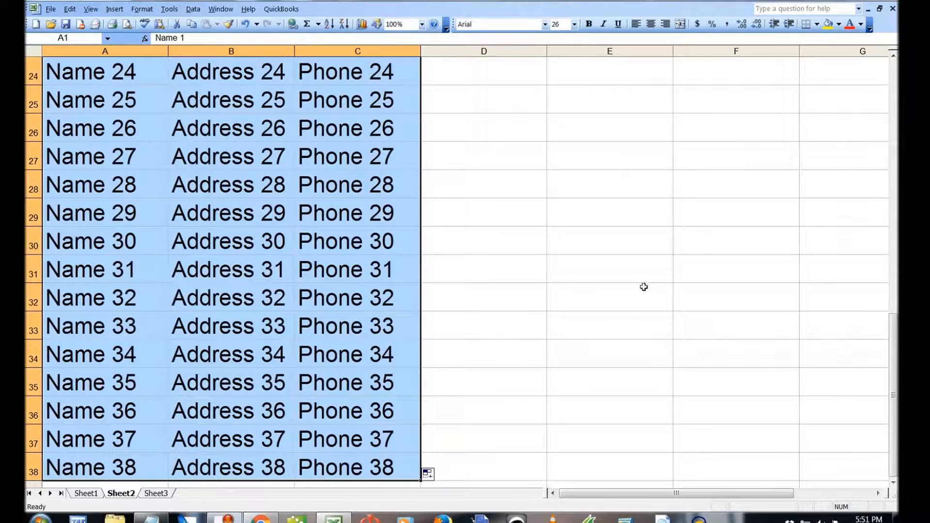
{"action": "scroll", "coordinate": [249, 162], "scroll_direction": "up", "scroll_amount": 5}
{"action": "scroll", "coordinate": [250, 163], "scroll_direction": "up", "scroll_amount": 3}
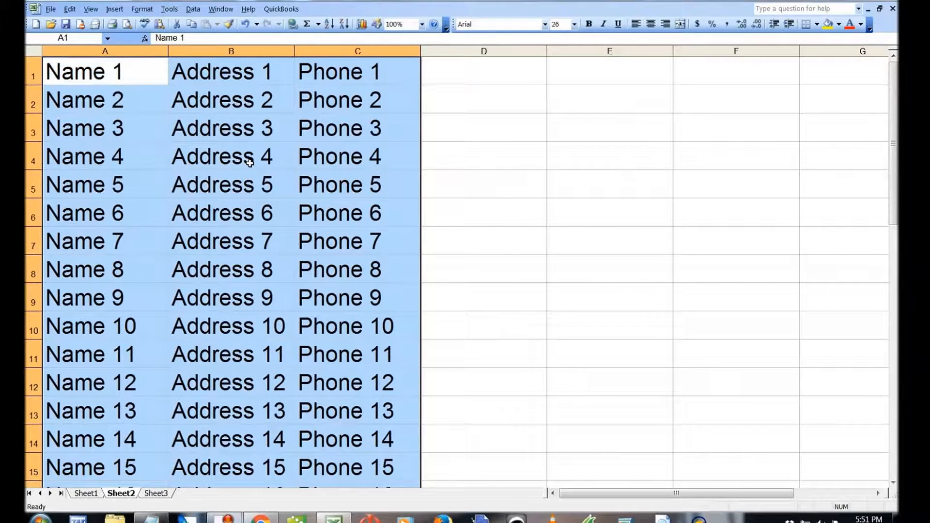
{"action": "left_click", "coordinate": [104, 94]}
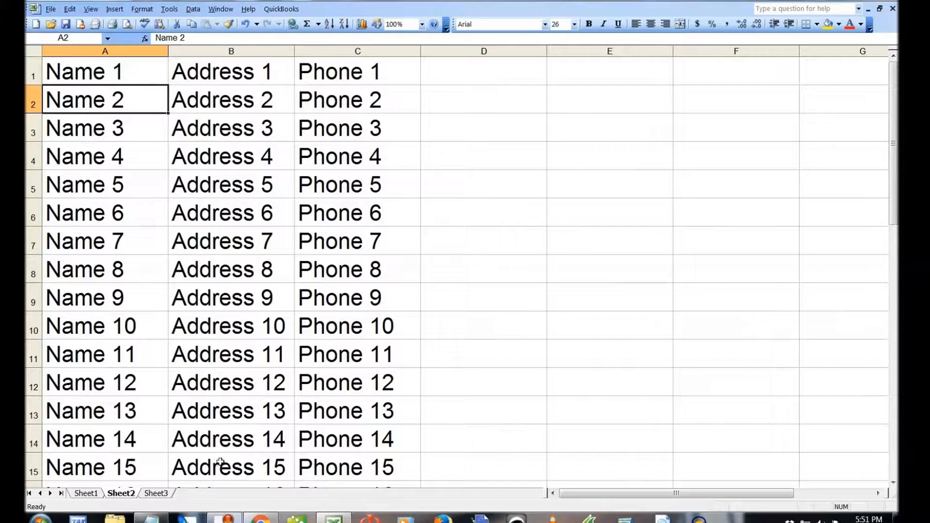
{"action": "left_click", "coordinate": [107, 47]}
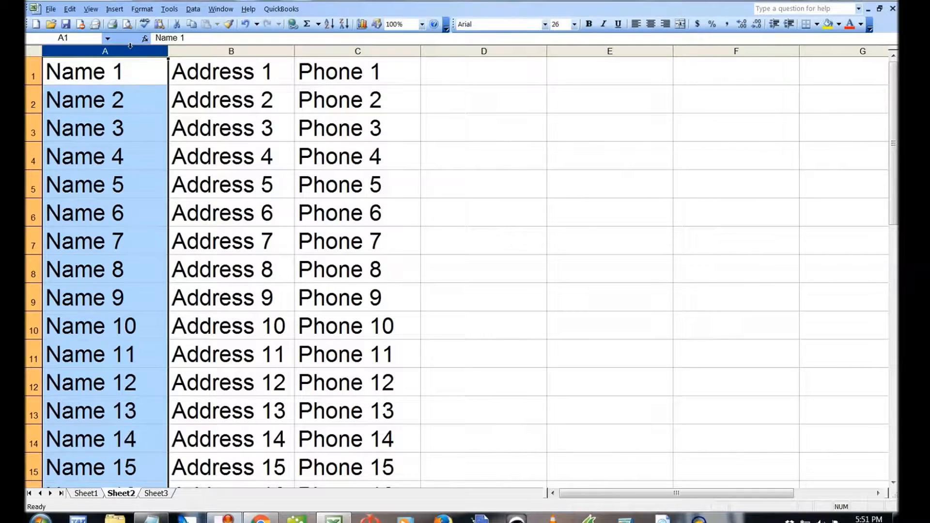
{"action": "left_click", "coordinate": [232, 50]}
{"action": "left_click", "coordinate": [342, 49]}
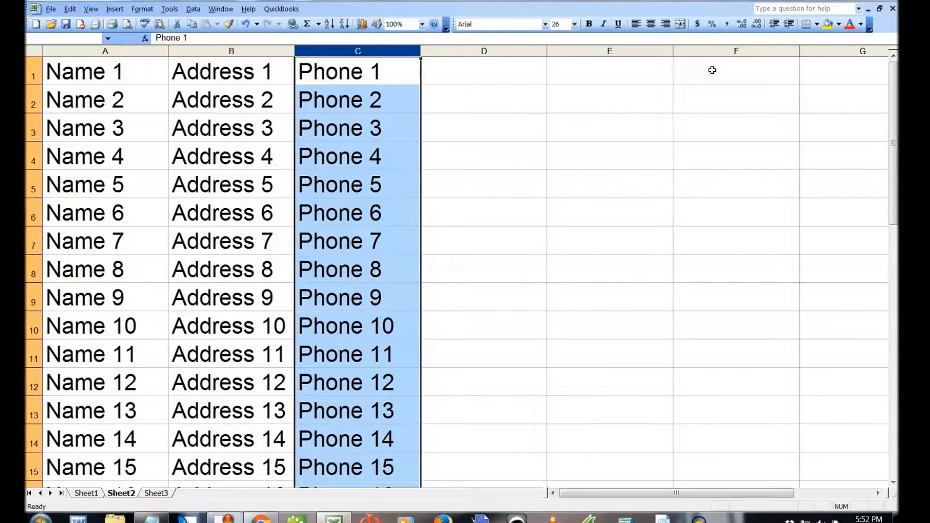
{"action": "left_click", "coordinate": [133, 77]}
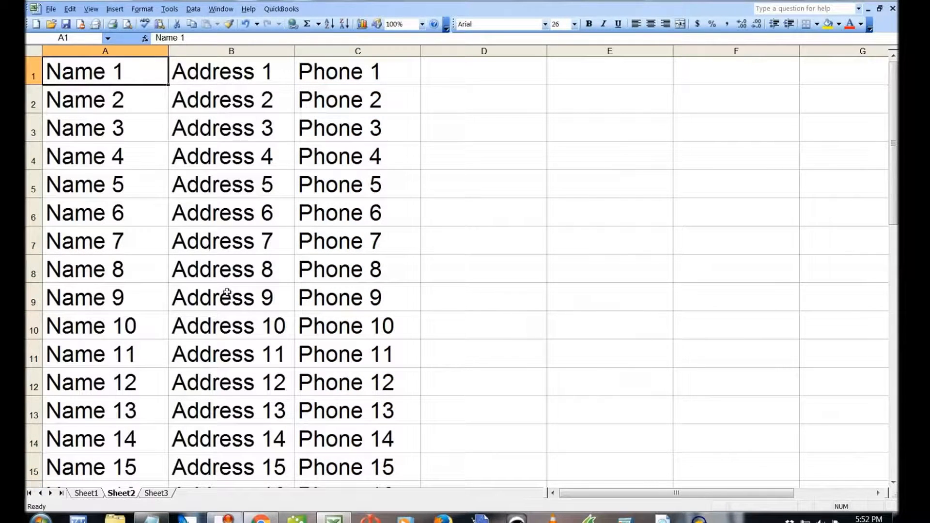
Step: Start a VLOOKUP function in cell B1 of Sheet1 with A1 as the lookup value
{"action": "left_click", "coordinate": [86, 493]}
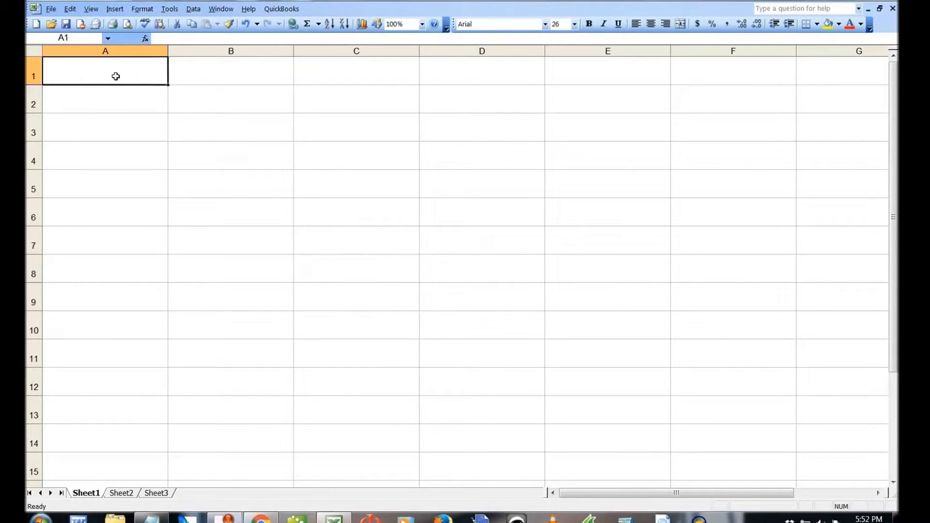
{"action": "left_click", "coordinate": [246, 71]}
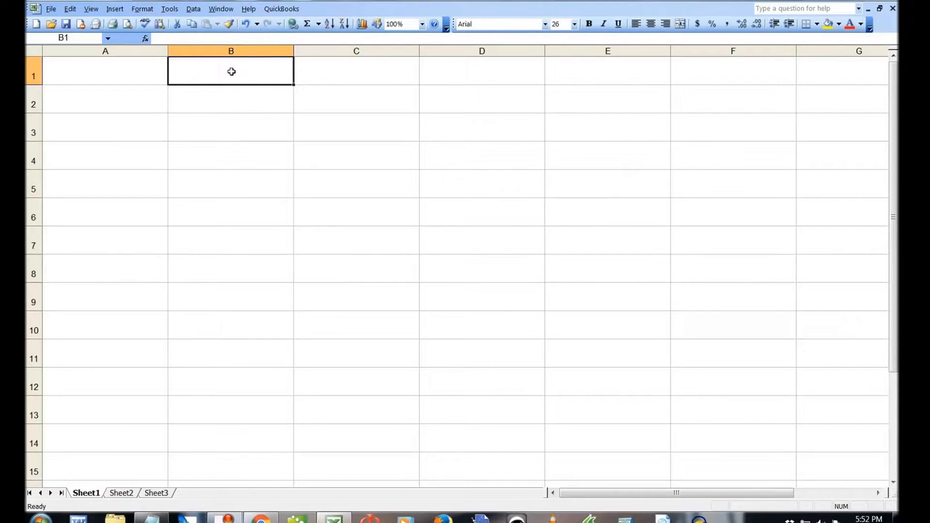
{"action": "left_click", "coordinate": [115, 9]}
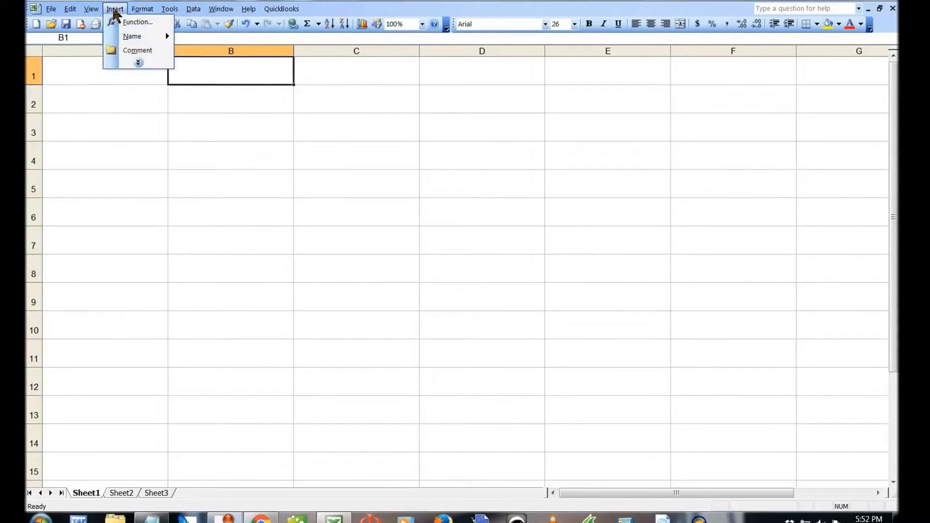
{"action": "left_click", "coordinate": [141, 22]}
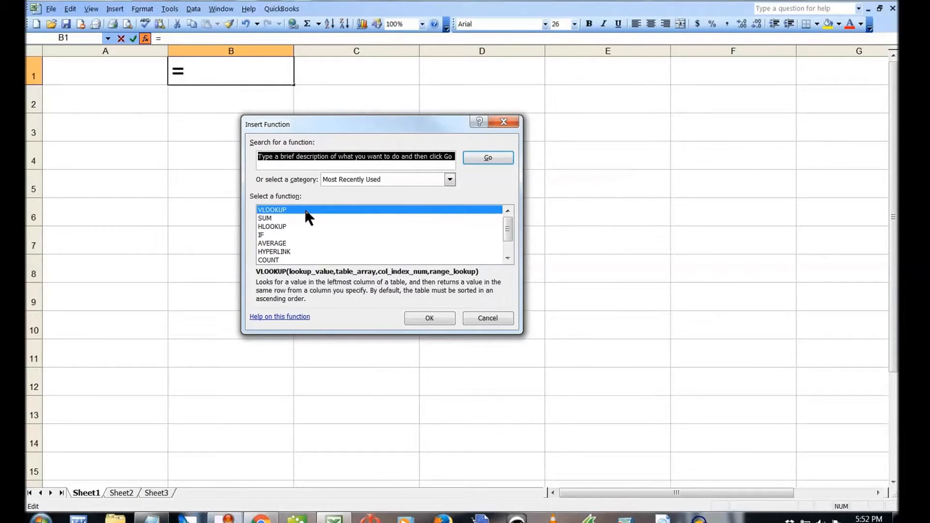
{"action": "left_click", "coordinate": [448, 320]}
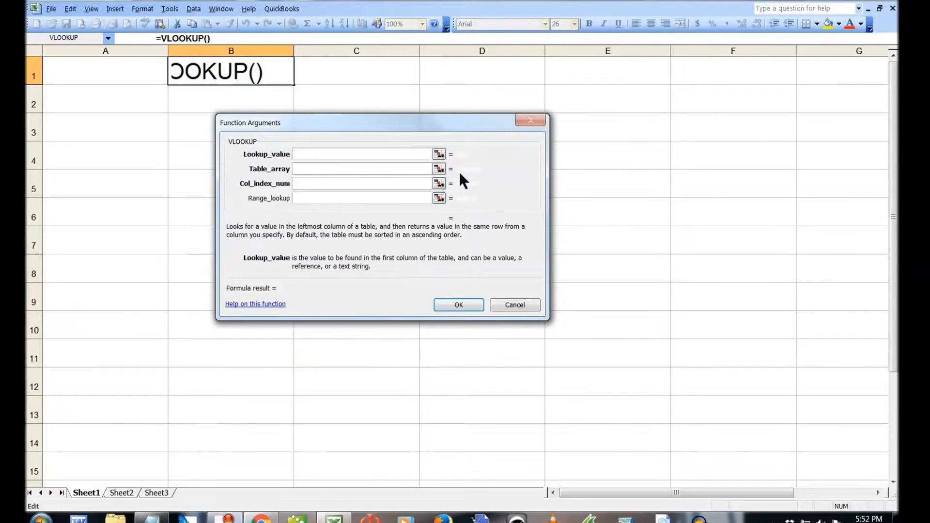
{"action": "left_click", "coordinate": [107, 70]}
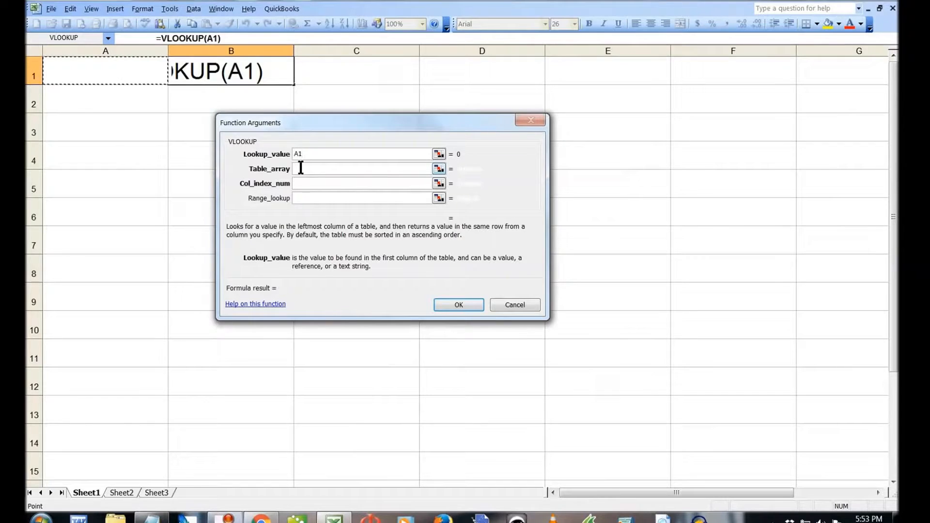
Step: Set the VLOOKUP table array to columns A through C of Sheet2
{"action": "left_click", "coordinate": [301, 167]}
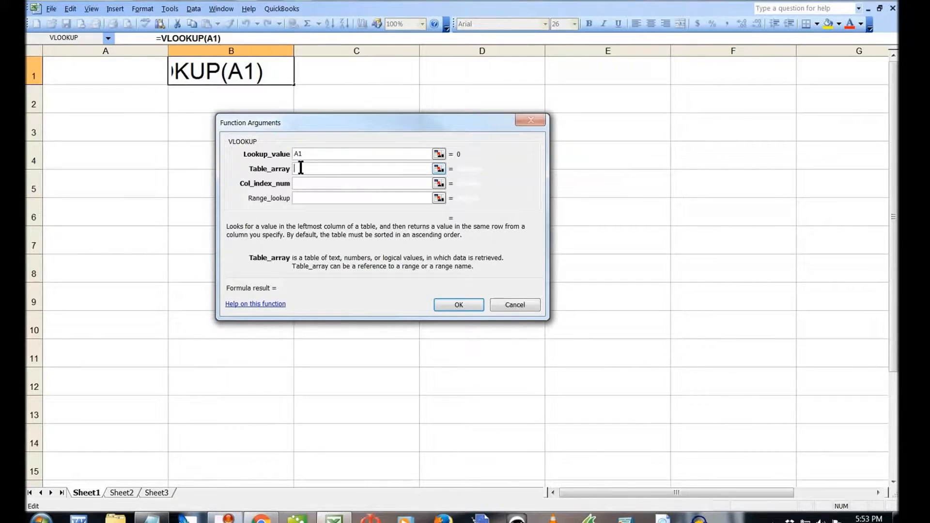
{"action": "left_click", "coordinate": [121, 492]}
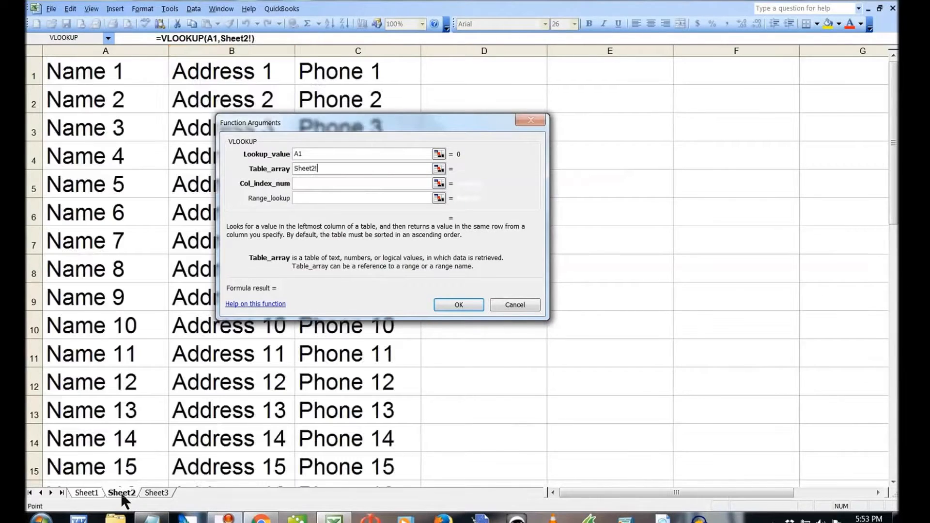
{"action": "left_click_drag", "start_coordinate": [118, 50], "coordinate": [336, 49]}
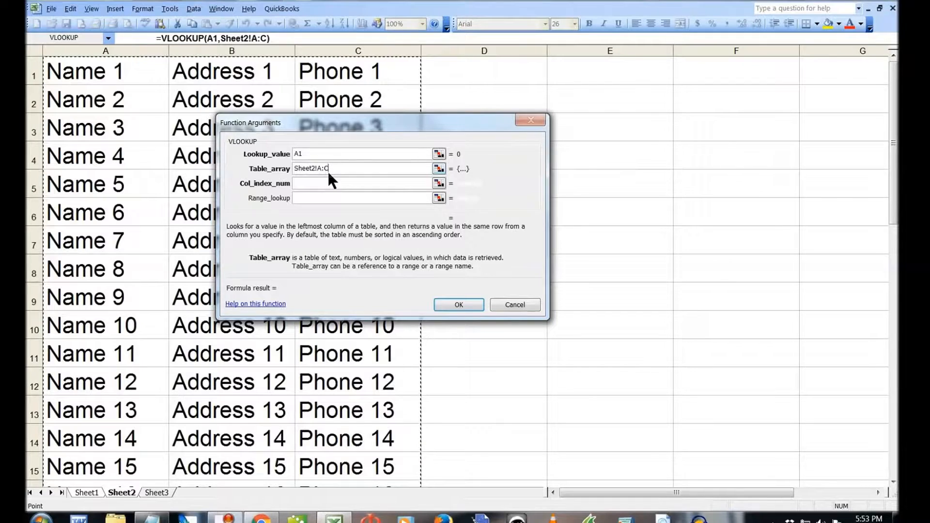
Step: Set the VLOOKUP column index to 2 and the range lookup to False, and insert the function
{"action": "left_click", "coordinate": [329, 183]}
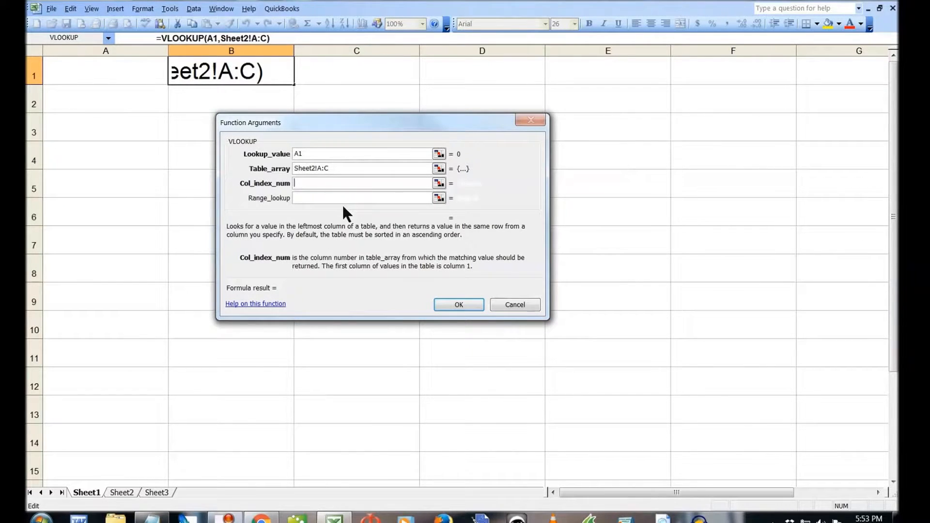
{"action": "type", "text": "2"}
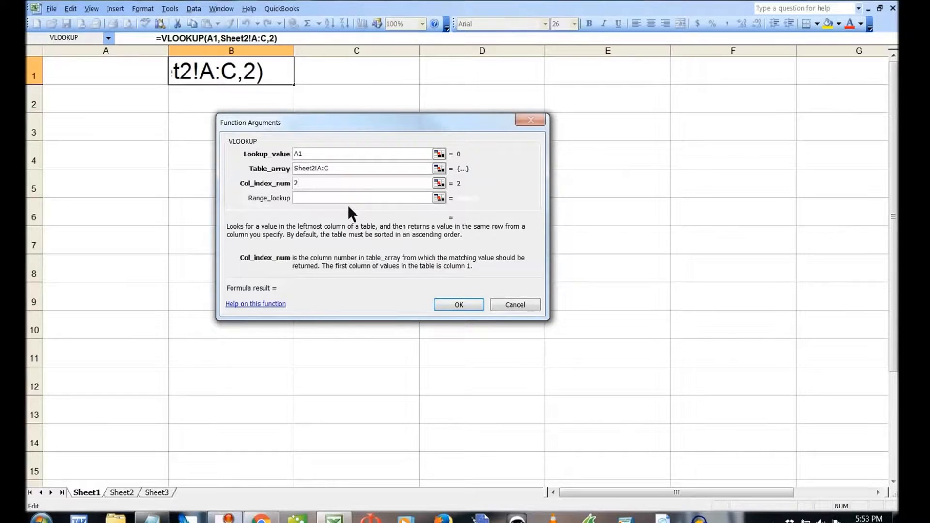
{"action": "left_click", "coordinate": [322, 202]}
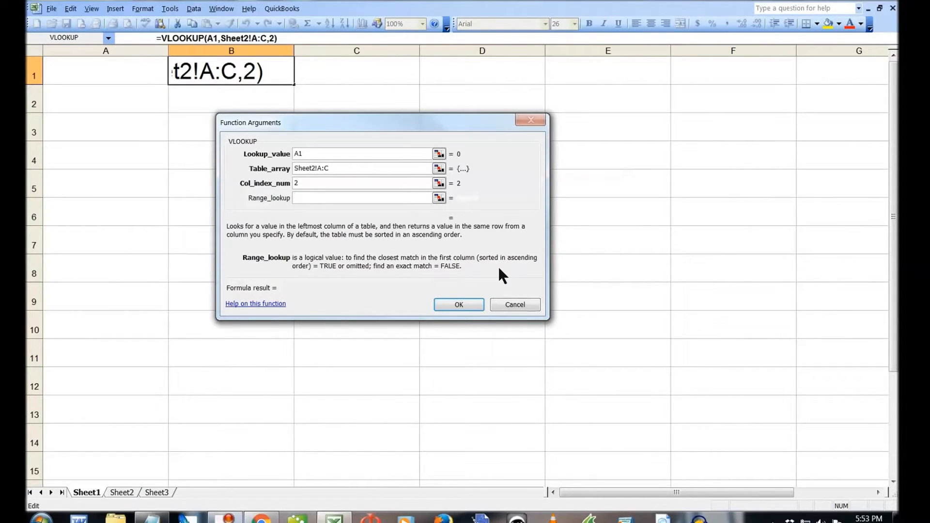
{"action": "type", "text": "Fa"}
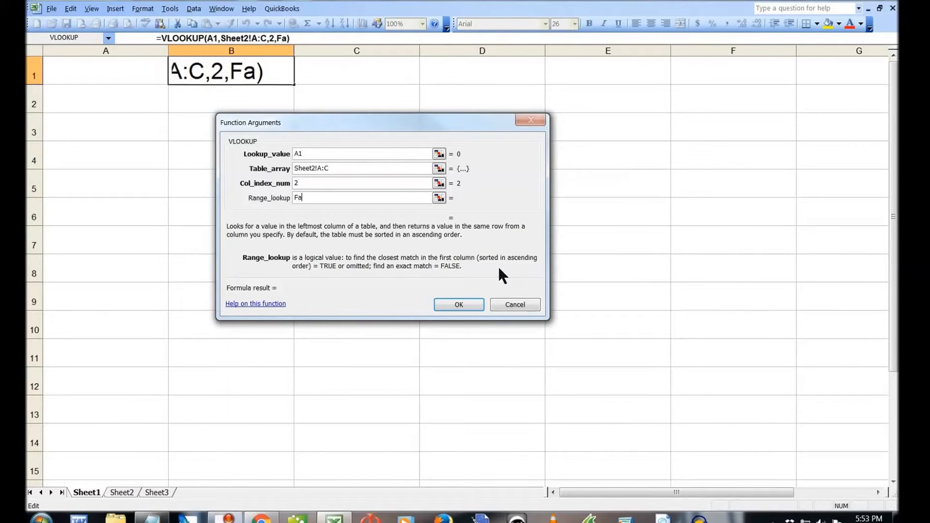
{"action": "type", "text": "lse"}
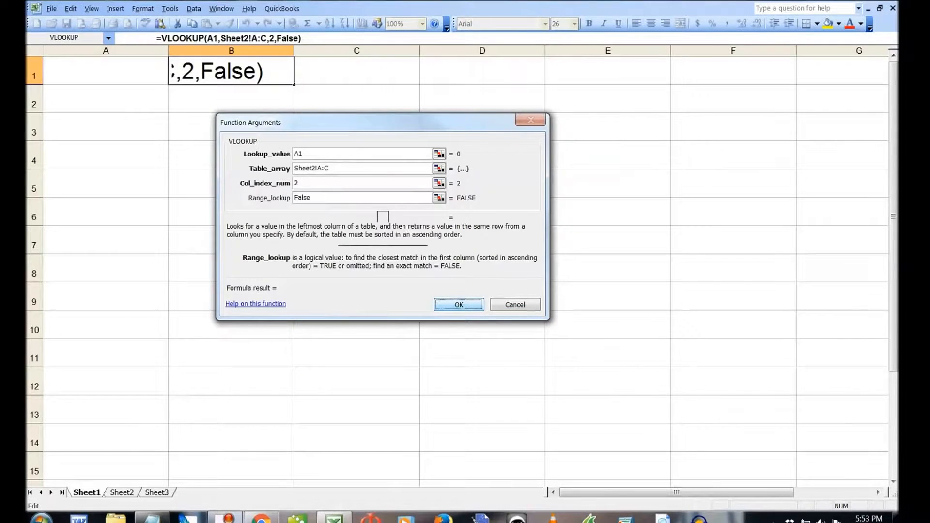
{"action": "key", "text": "Return"}
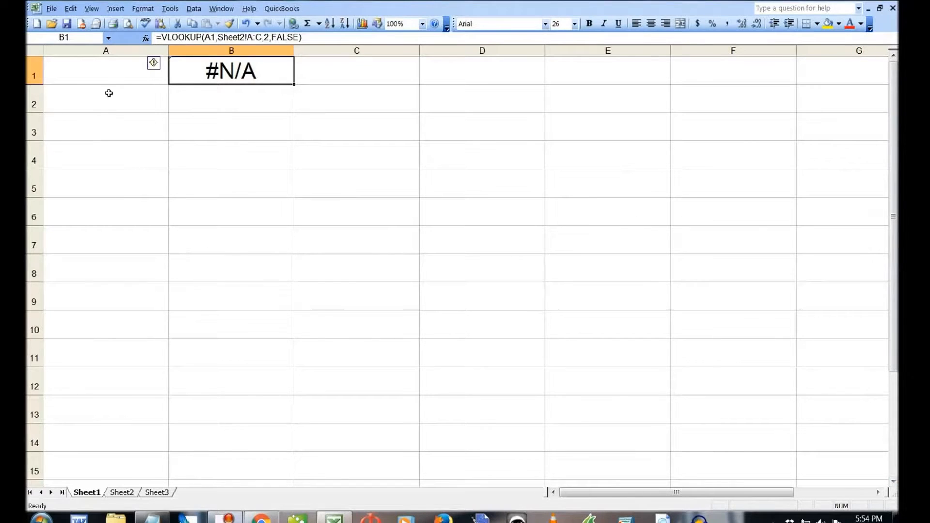
Step: Enter "name 8" in cell A1 of Sheet1 as the name to look up
{"action": "left_click", "coordinate": [69, 75]}
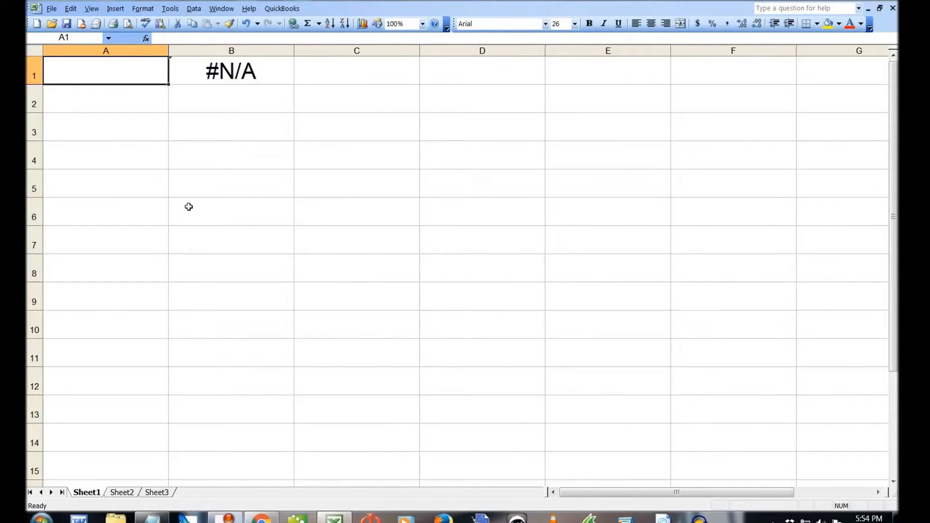
{"action": "type", "text": "na"}
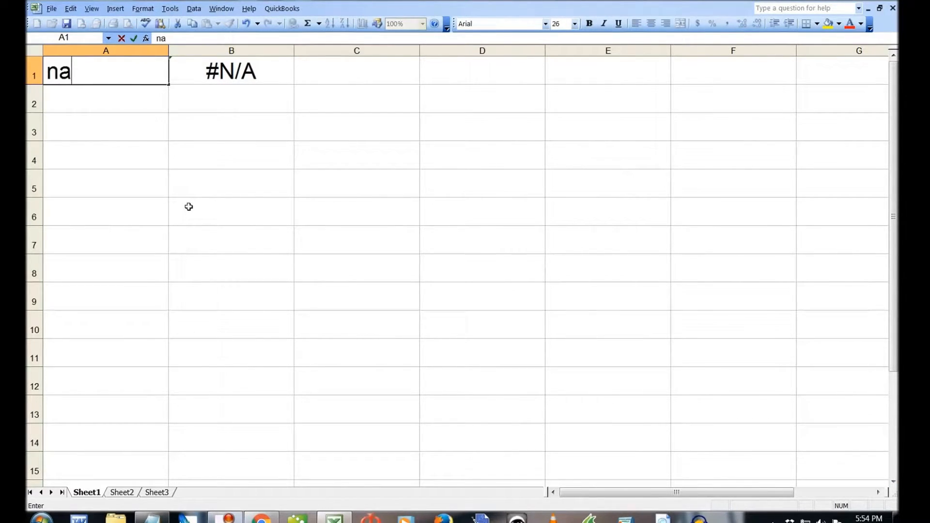
{"action": "type", "text": "me 8"}
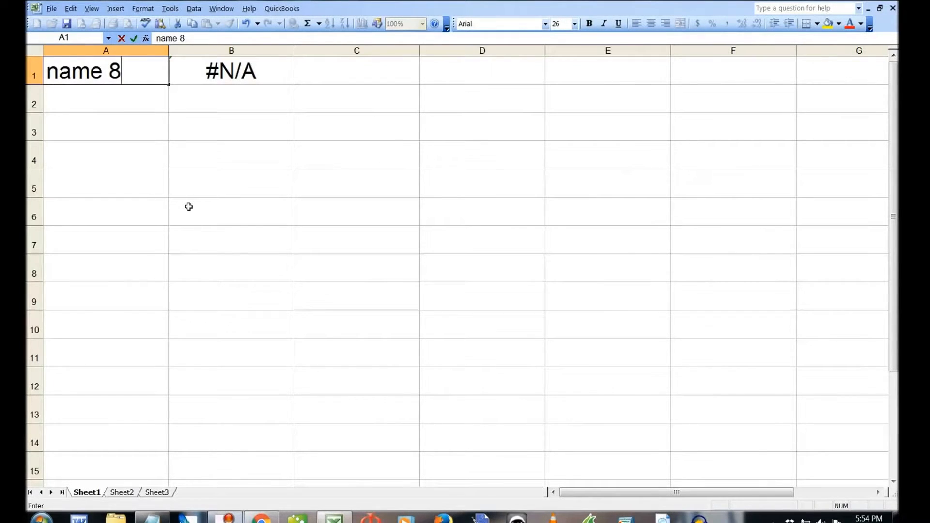
{"action": "key", "text": "Return"}
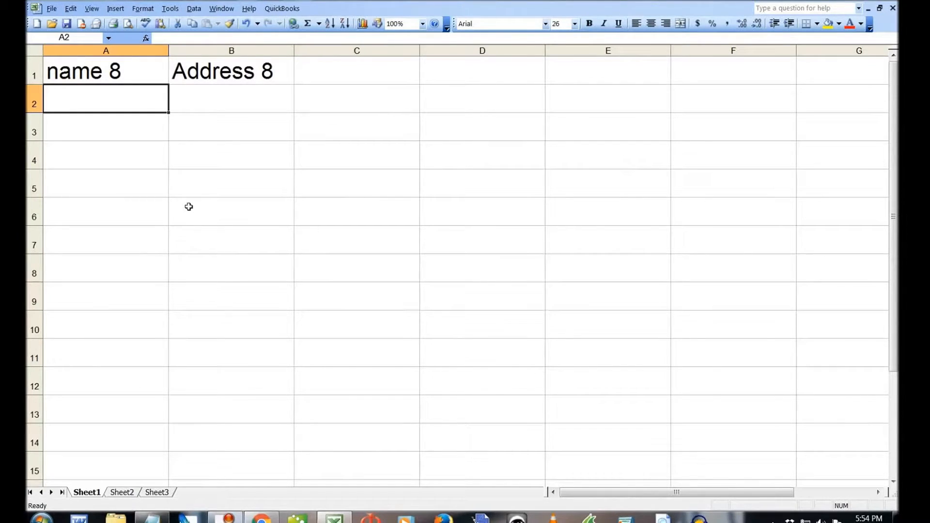
Step: Fill the lookup formula from B1 across to C1 and compare the formulas in the two cells
{"action": "left_click", "coordinate": [251, 72]}
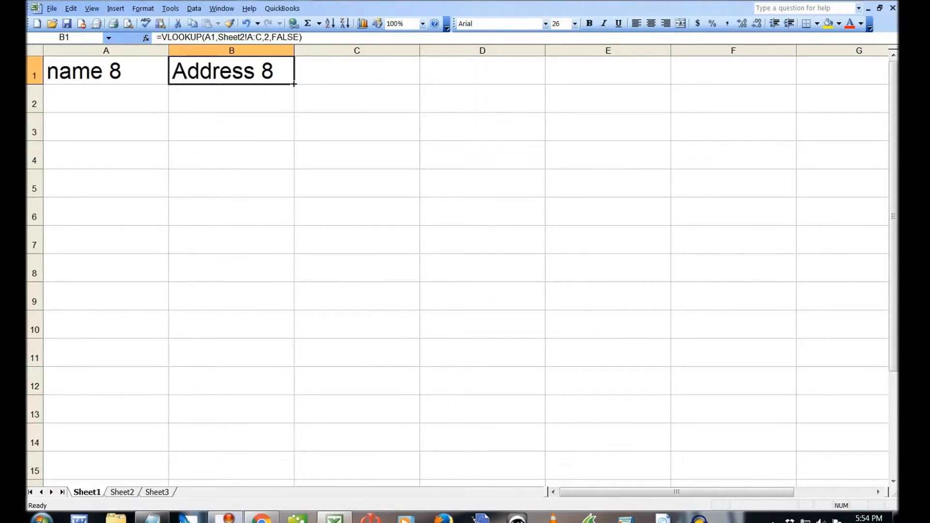
{"action": "left_click_drag", "start_coordinate": [293, 85], "coordinate": [409, 86]}
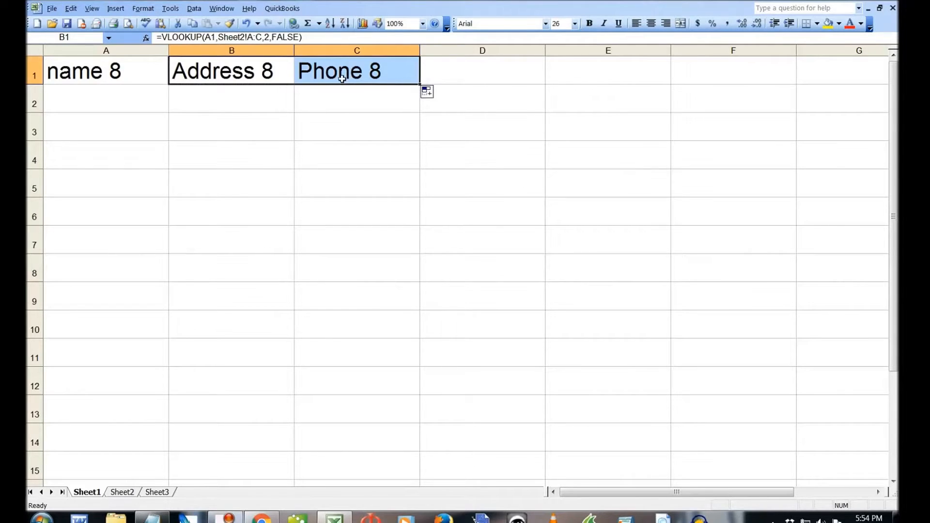
{"action": "left_click", "coordinate": [343, 73]}
{"action": "left_click", "coordinate": [260, 73]}
{"action": "left_click", "coordinate": [353, 74]}
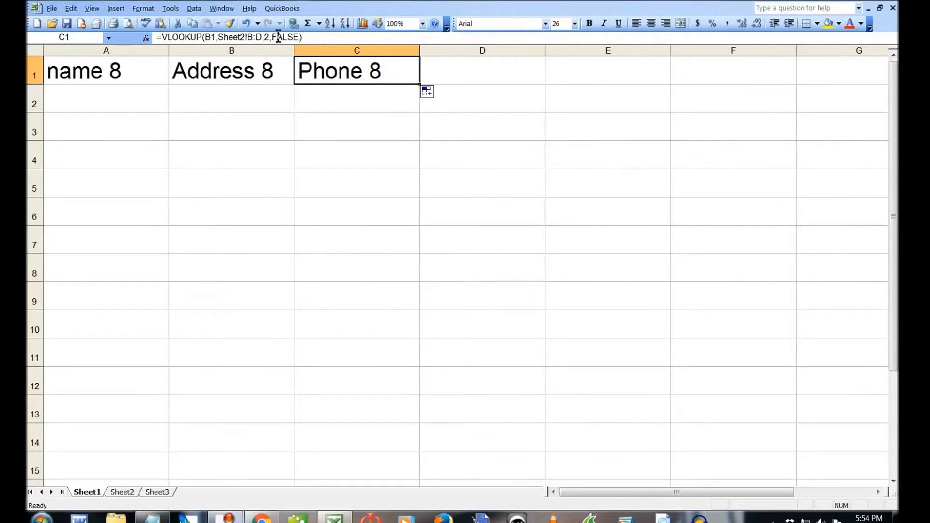
{"action": "key", "text": "Left"}
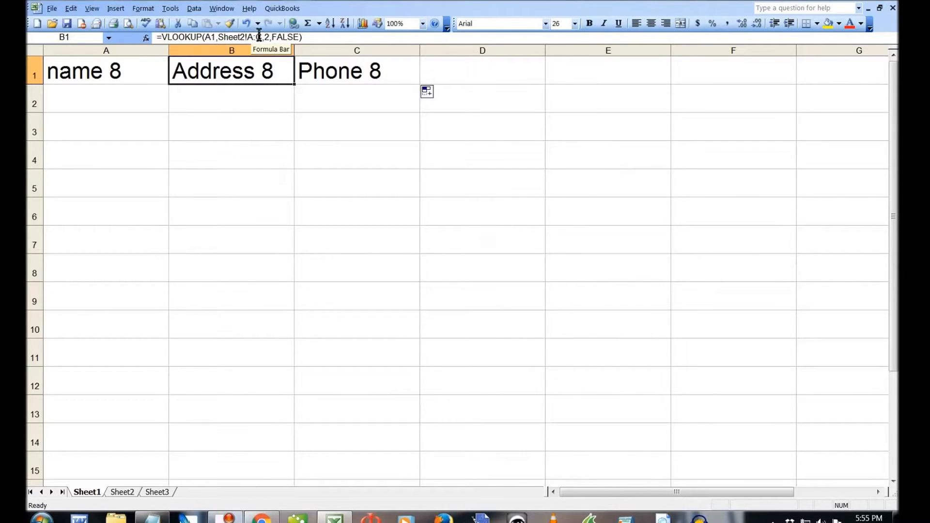
{"action": "key", "text": "Right"}
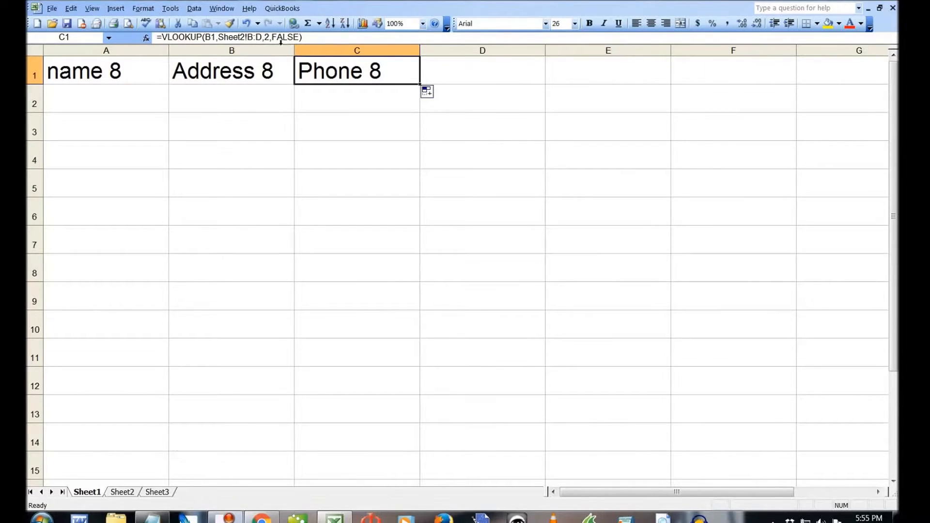
{"action": "left_click", "coordinate": [241, 75]}
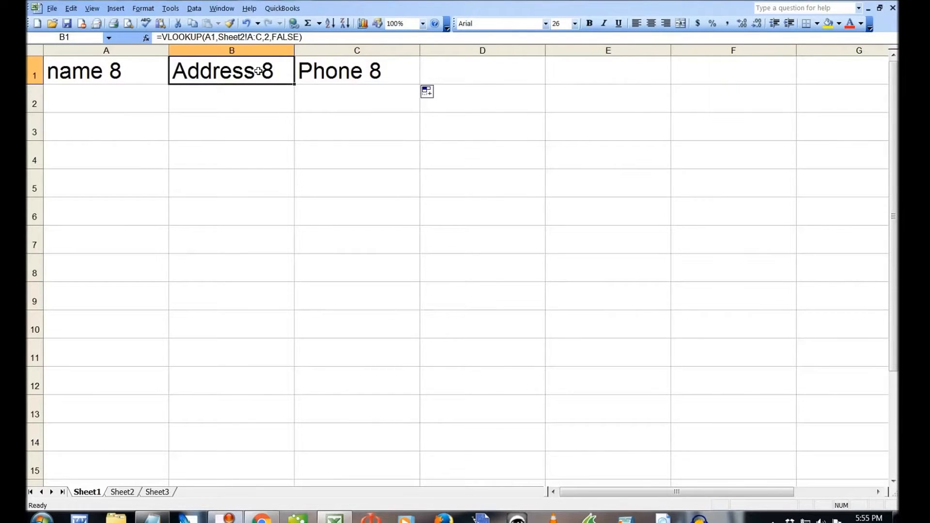
Step: Fill the lookup formulas in B1:C1 down to row 41 on Sheet1
{"action": "left_click_drag", "start_coordinate": [258, 71], "coordinate": [347, 71]}
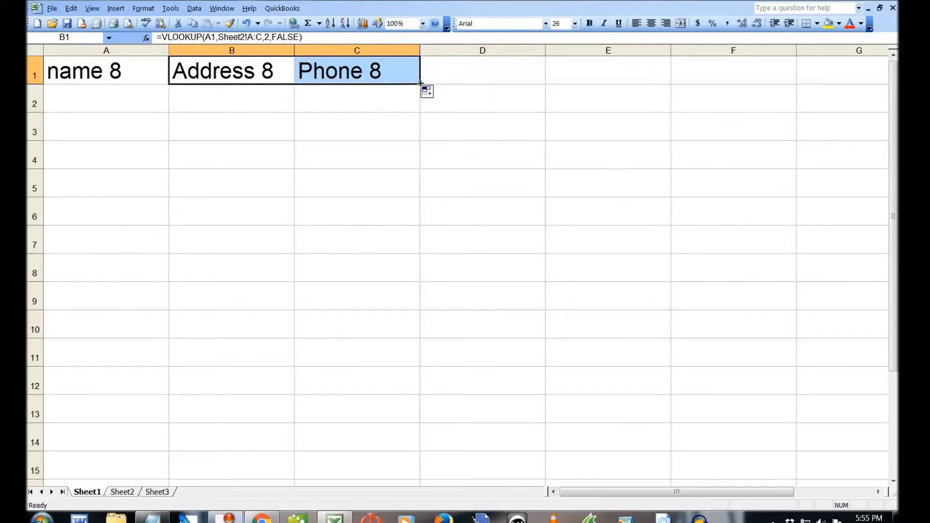
{"action": "left_click_drag", "start_coordinate": [419, 84], "coordinate": [415, 463]}
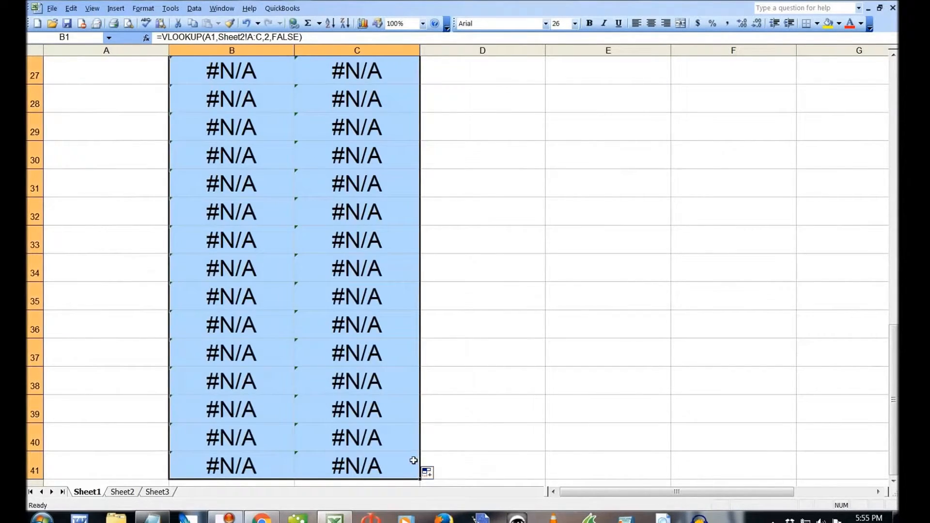
{"action": "scroll", "coordinate": [240, 266], "scroll_direction": "up", "scroll_amount": 7}
{"action": "scroll", "coordinate": [240, 266], "scroll_direction": "up", "scroll_amount": 2}
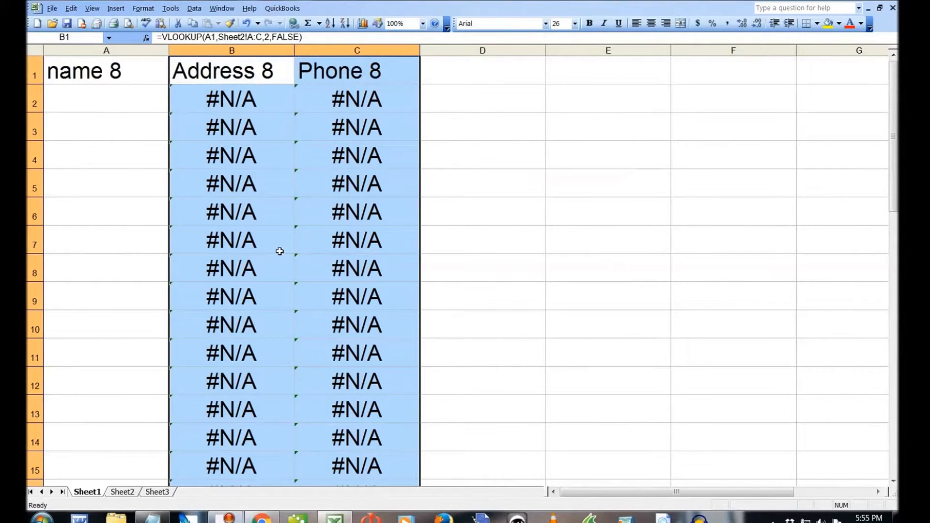
Step: Enter "name 4" in cell A4 of Sheet1 to test the copied lookup formulas
{"action": "left_click", "coordinate": [112, 155]}
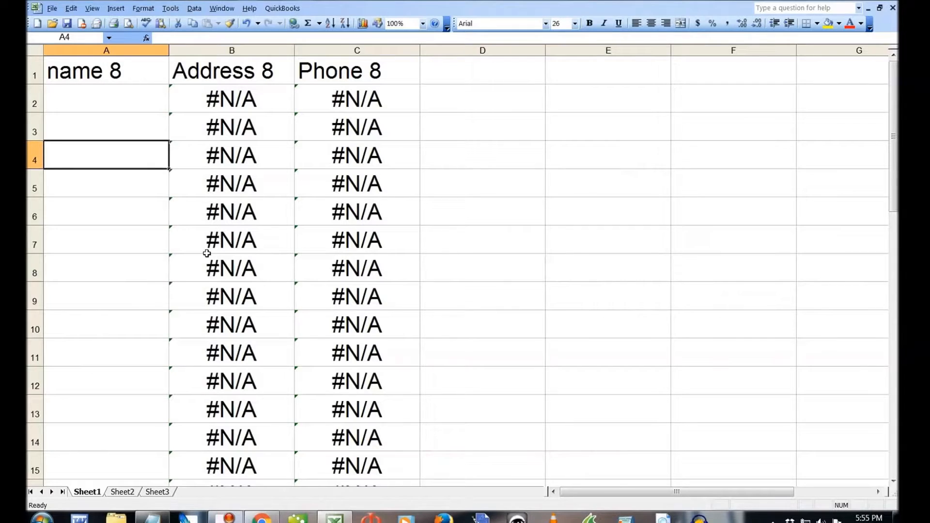
{"action": "type", "text": "name 4"}
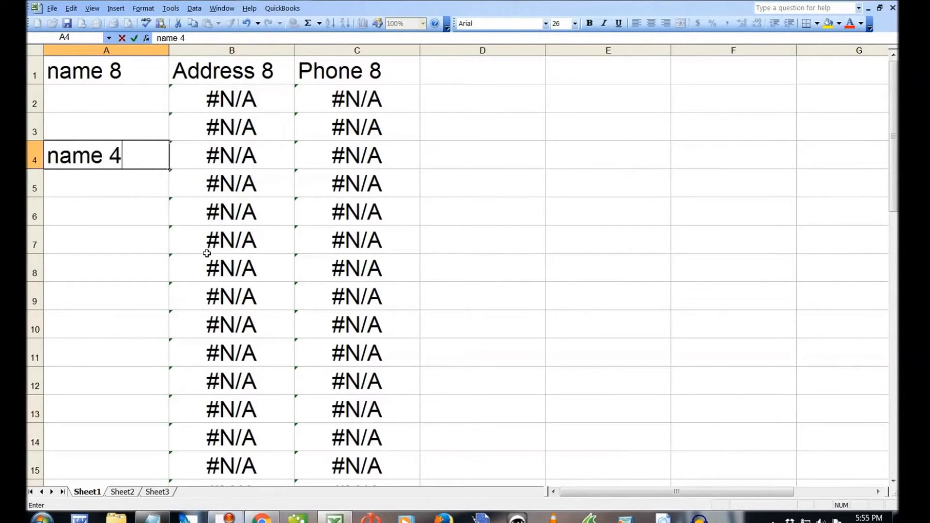
{"action": "key", "text": "Return"}
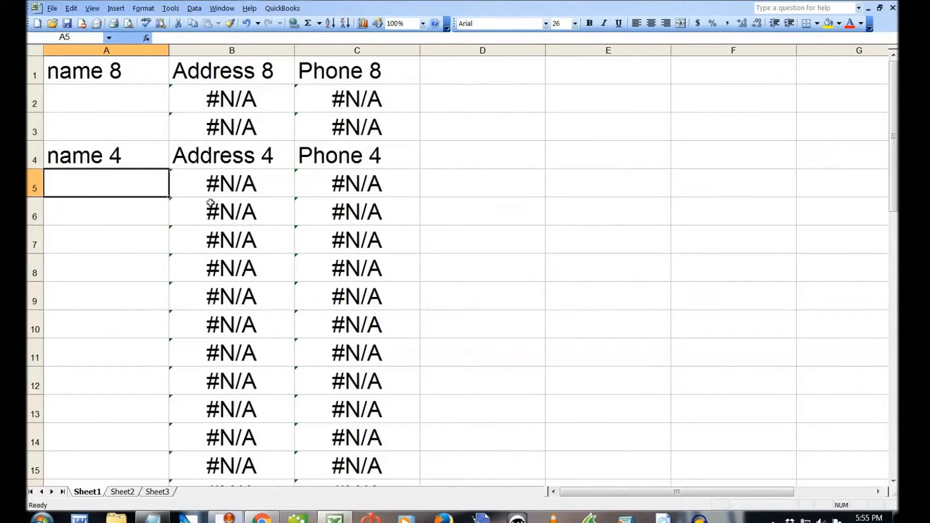
Step: Insert IF(A5="","",( ahead of the VLOOKUP in cell B5's formula so a blank name returns a blank
{"action": "left_click", "coordinate": [244, 180]}
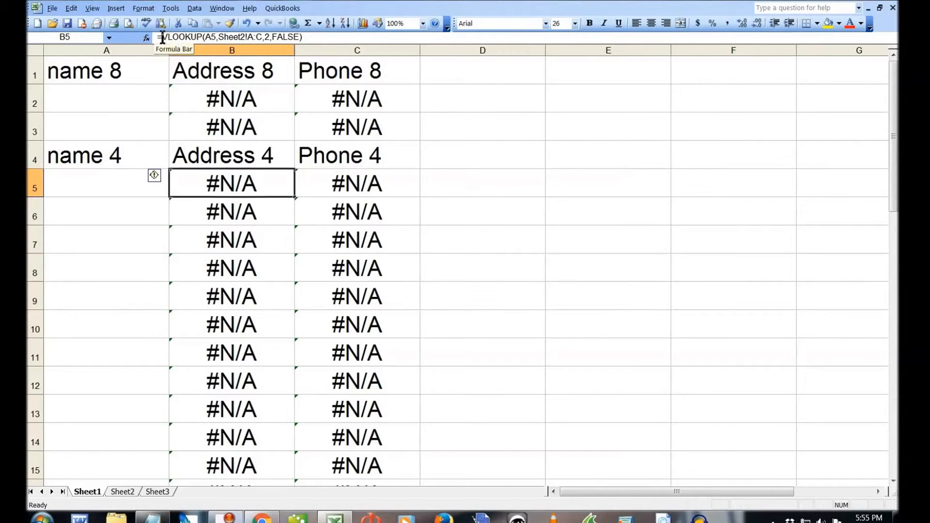
{"action": "left_click", "coordinate": [163, 37]}
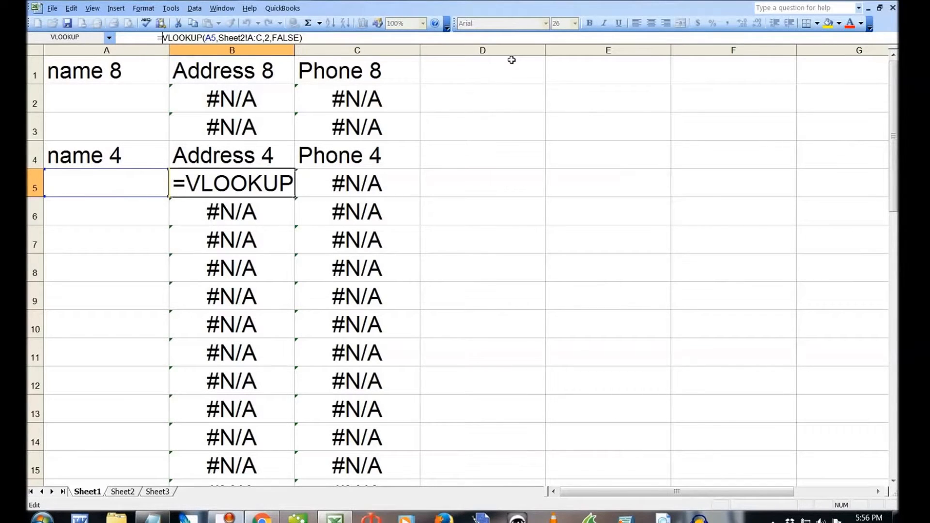
{"action": "type", "text": "("}
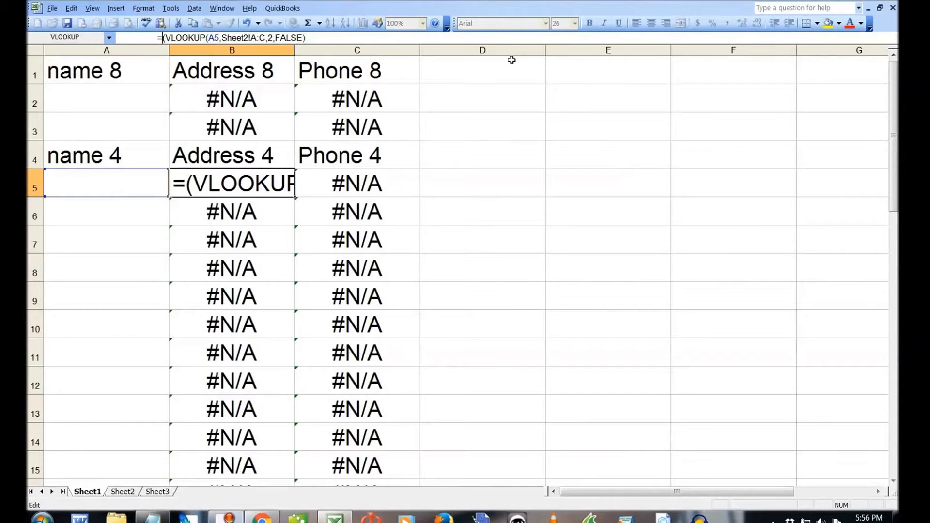
{"action": "key", "text": "Left"}
{"action": "type", "text": "IF"}
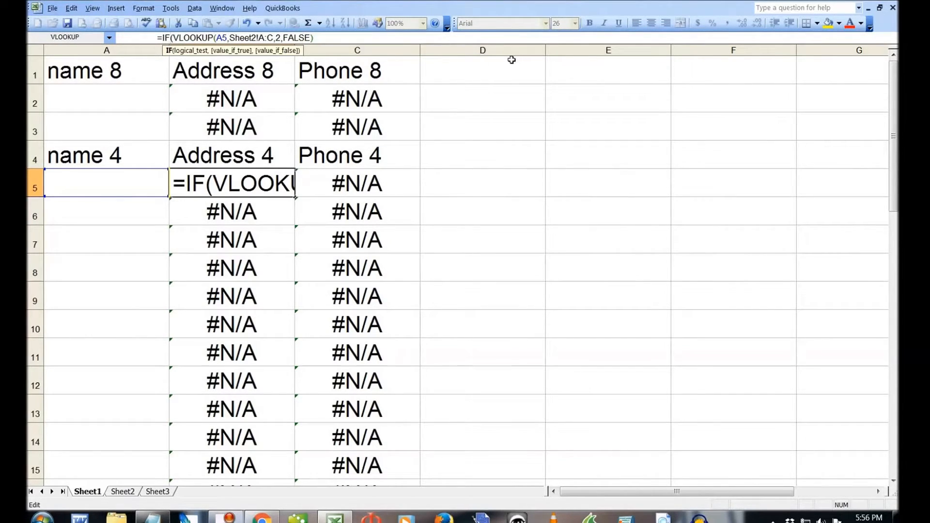
{"action": "type", "text": "("}
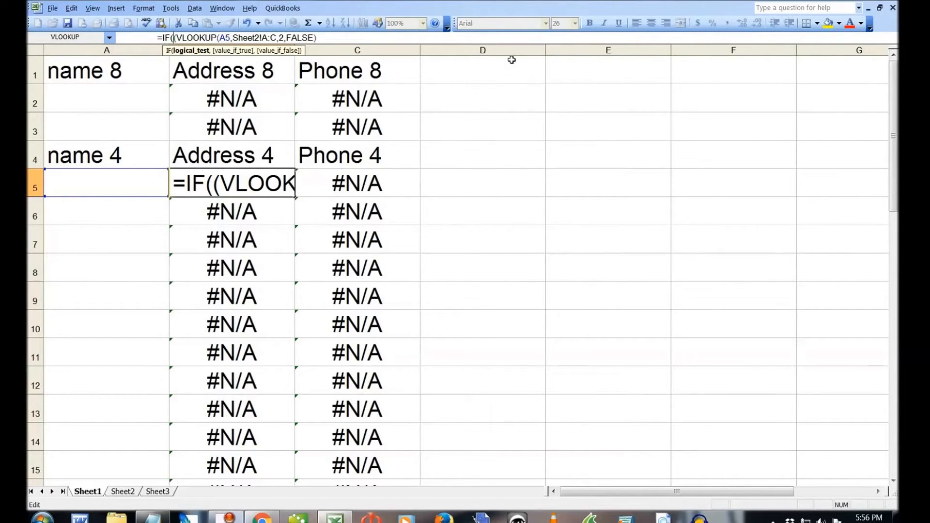
{"action": "left_click", "coordinate": [117, 182]}
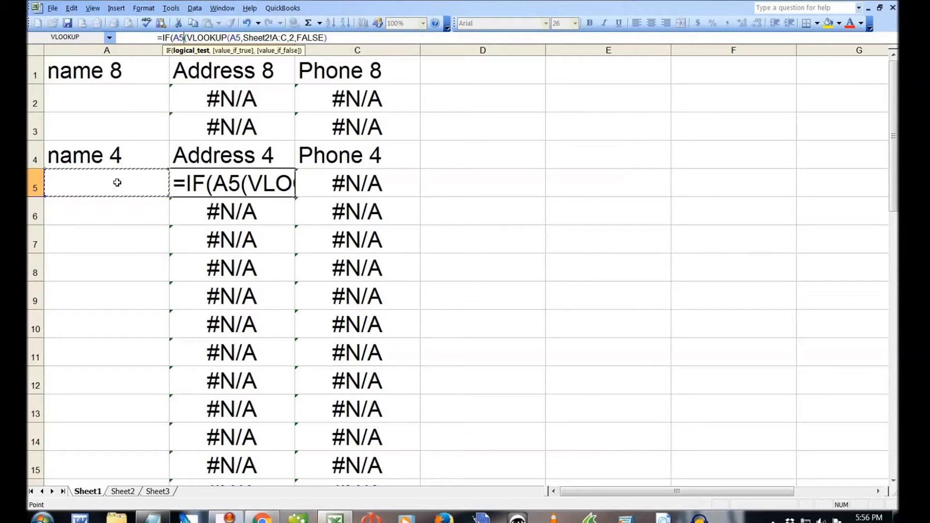
{"action": "type", "text": "="}
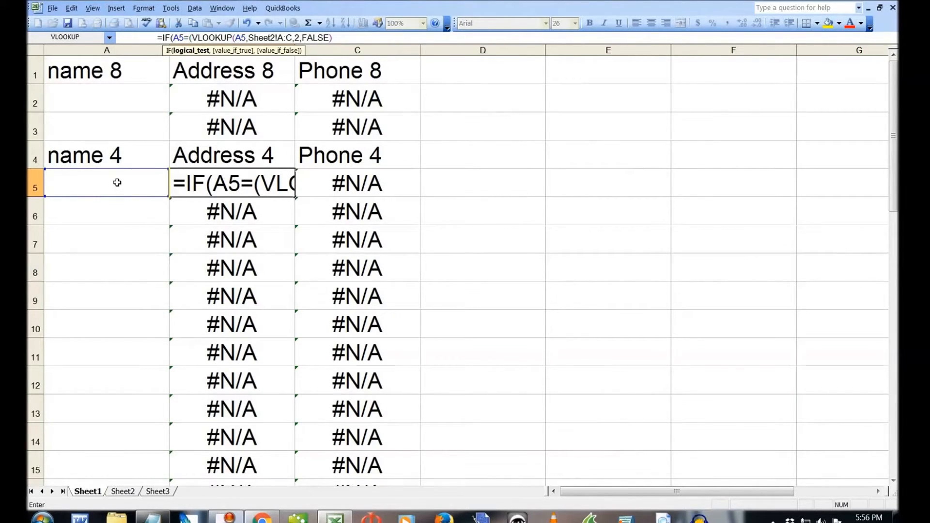
{"action": "type", "text": "\"\""}
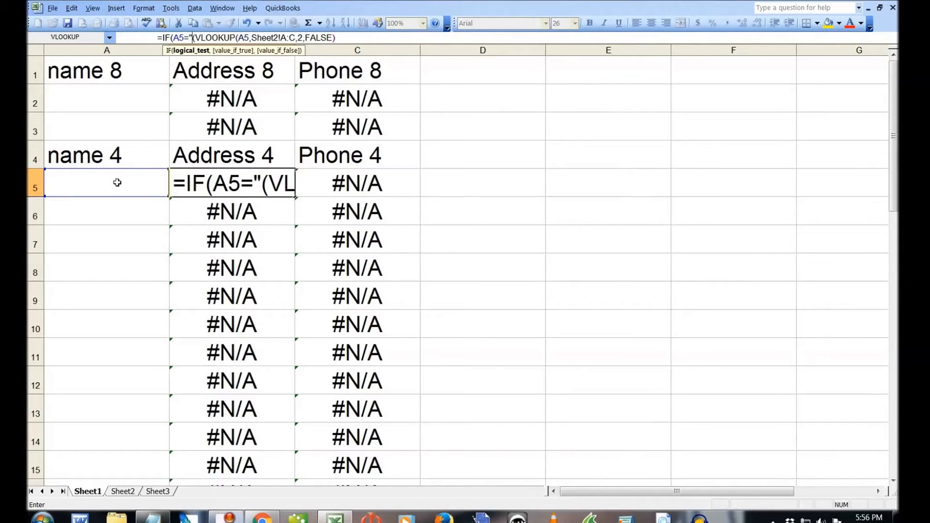
{"action": "type", "text": ","}
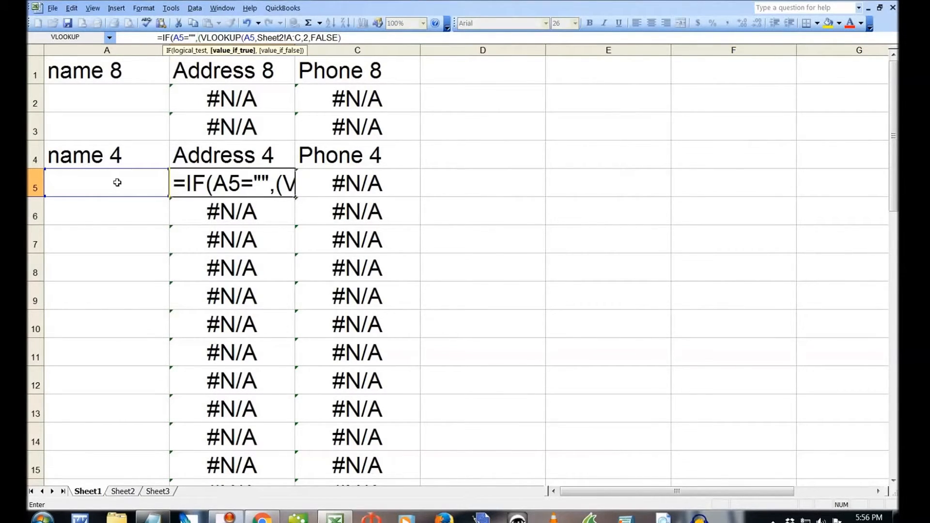
{"action": "type", "text": "\"\""}
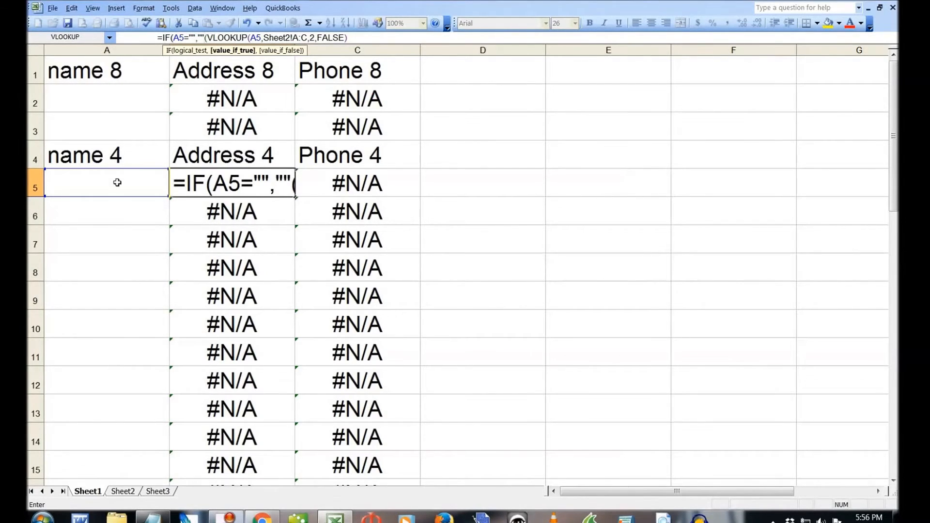
{"action": "type", "text": ","}
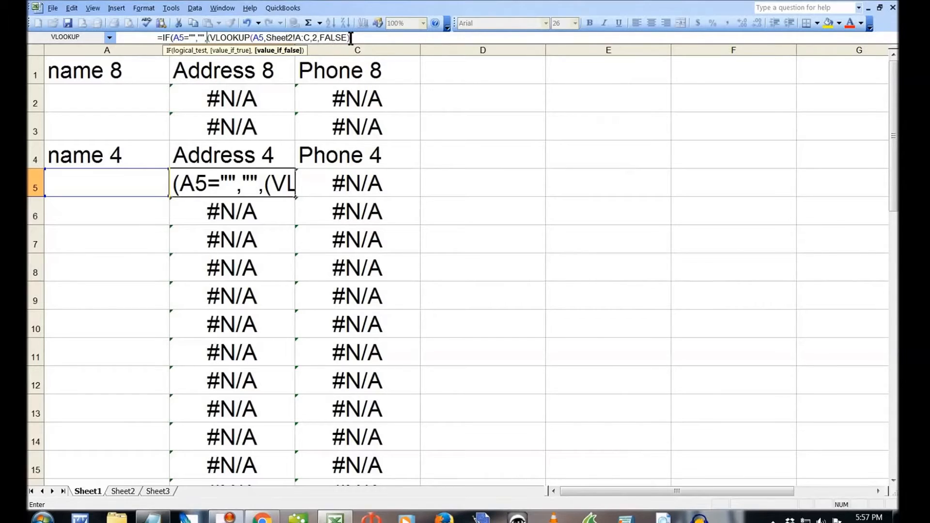
Step: Close B5's formula with two more parentheses and enter it as =IF(A5="","",(VLOOKUP(A5,Sheet2!A:C,2,FALSE)))
{"action": "left_click", "coordinate": [207, 37]}
{"action": "left_click", "coordinate": [350, 38]}
{"action": "type", "text": ")"}
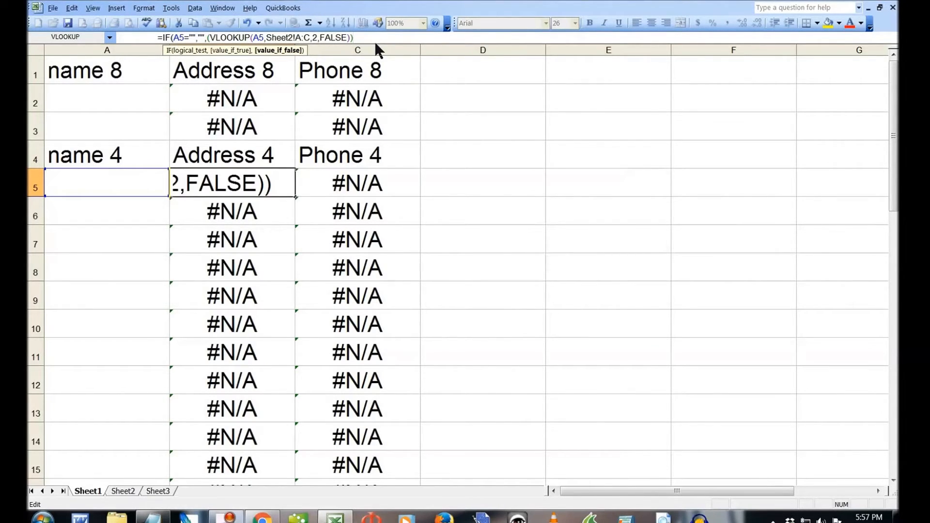
{"action": "type", "text": ")"}
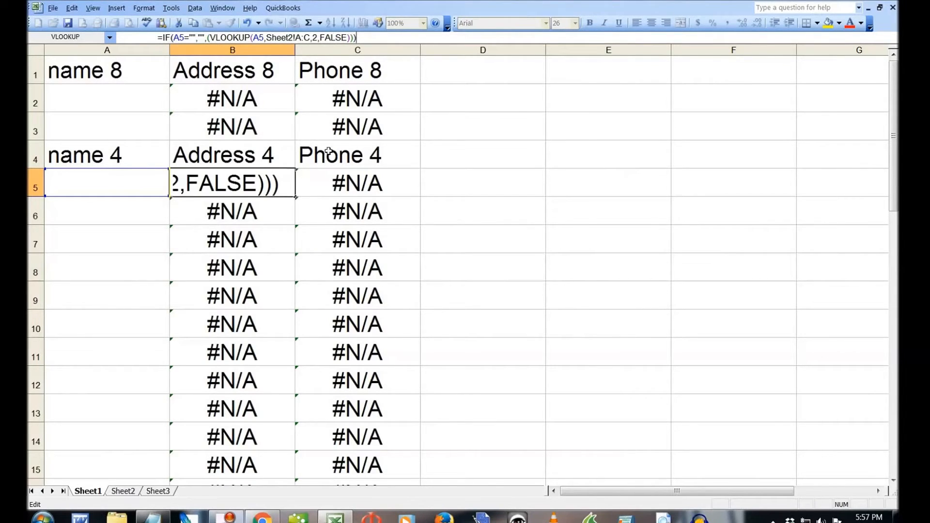
{"action": "key", "text": "Return"}
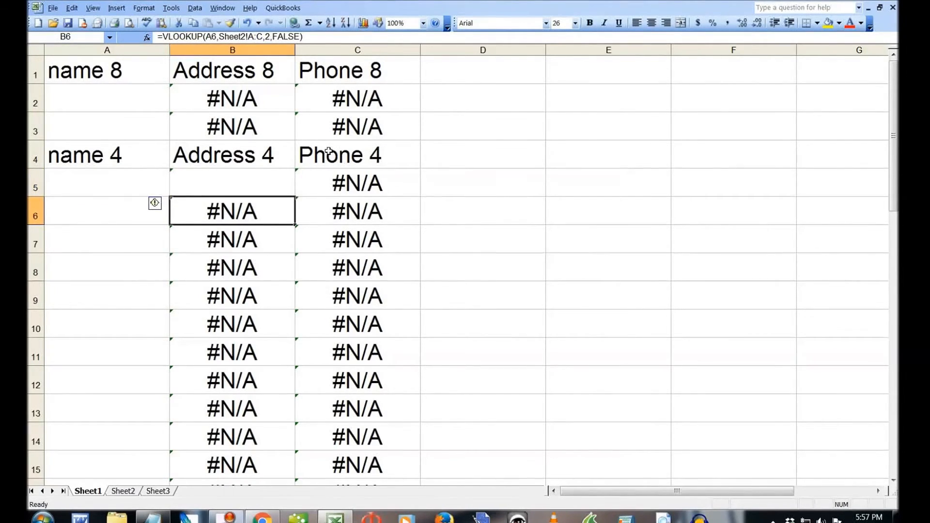
Step: Review the formula in B5 and enter "name 4" in cell A5 to test it
{"action": "left_click", "coordinate": [109, 188]}
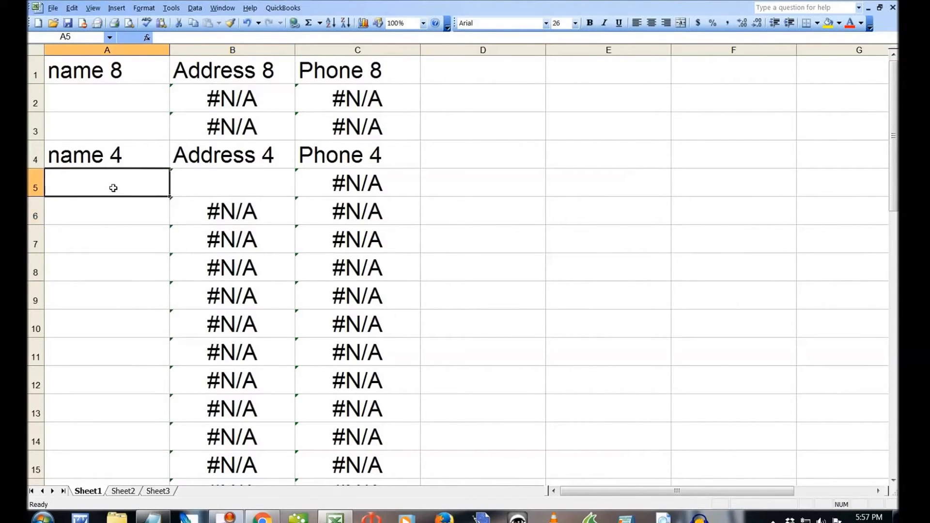
{"action": "left_click", "coordinate": [223, 180]}
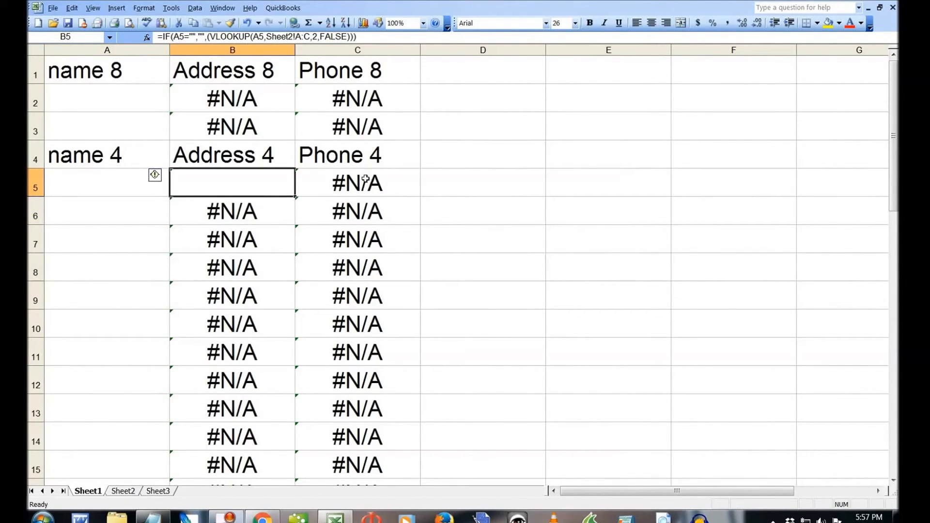
{"action": "left_click", "coordinate": [108, 189]}
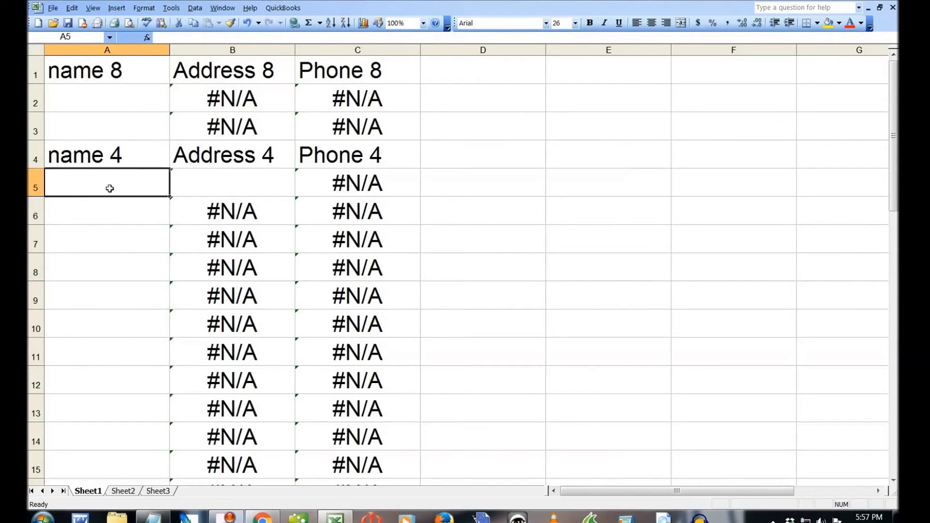
{"action": "type", "text": "name"}
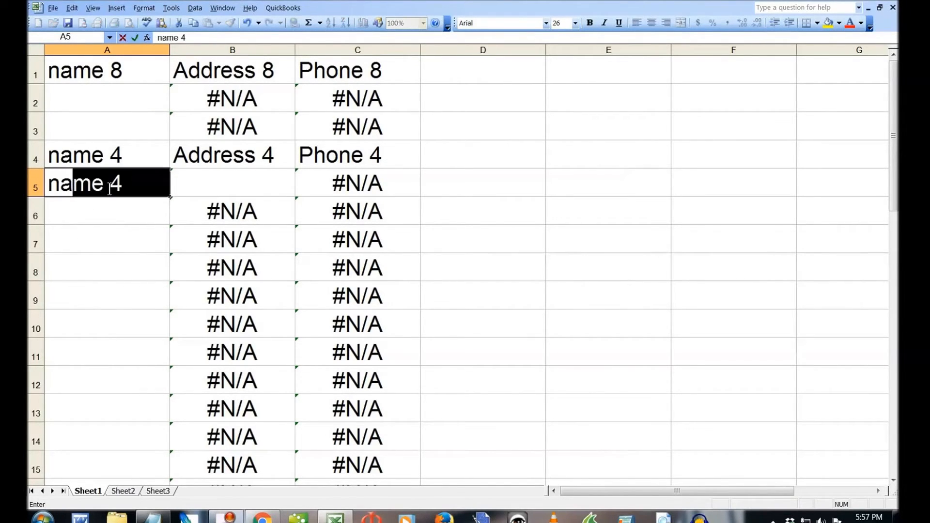
{"action": "type", "text": " 4"}
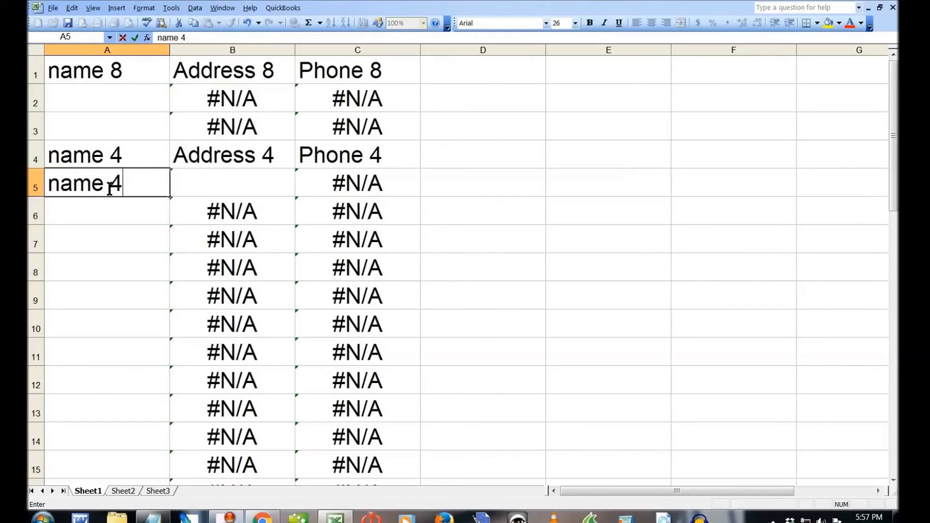
{"action": "key", "text": "Return"}
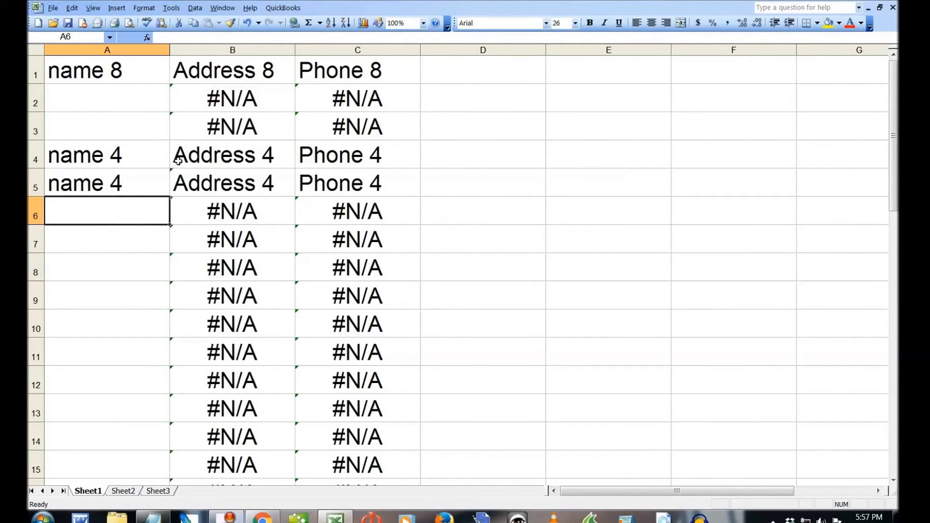
Step: Change the name in cell A5 to "name 22" to test another lookup
{"action": "left_click", "coordinate": [112, 183]}
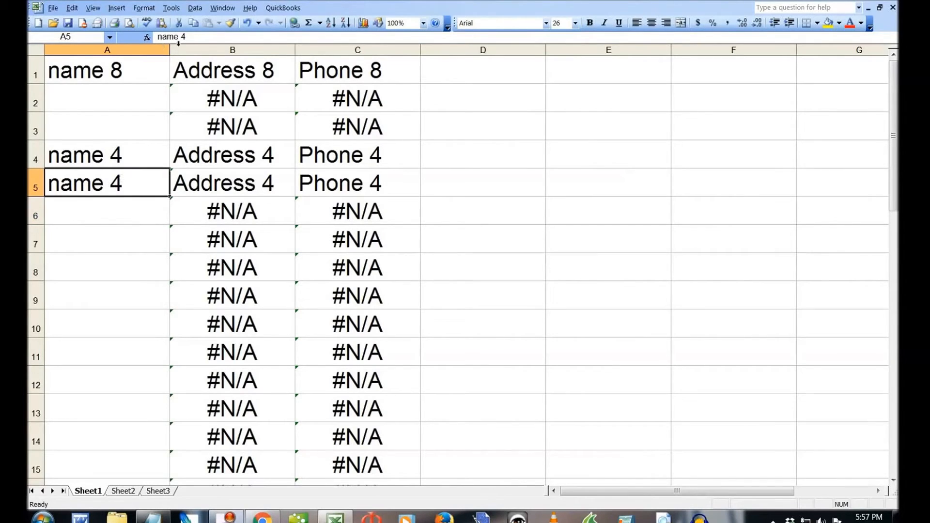
{"action": "left_click", "coordinate": [192, 39]}
{"action": "key", "text": "BackSpace"}
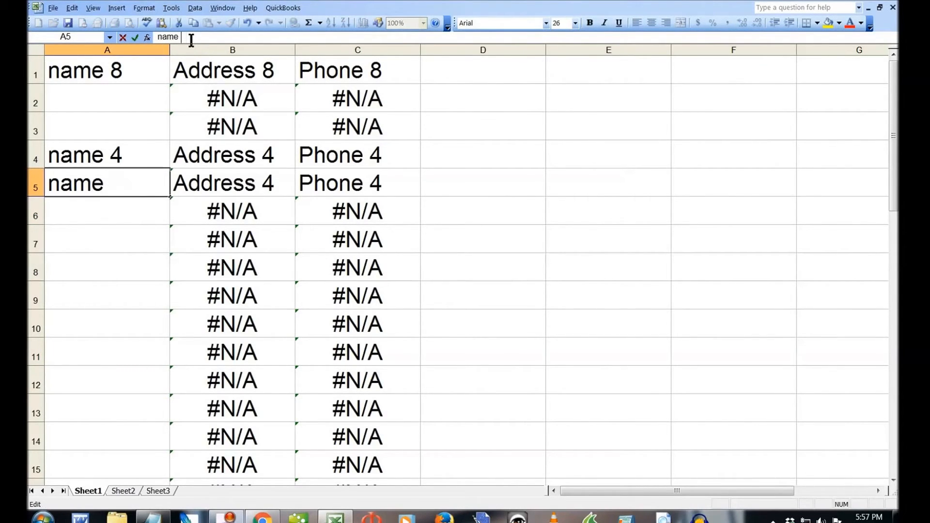
{"action": "type", "text": "22"}
{"action": "left_click", "coordinate": [113, 220]}
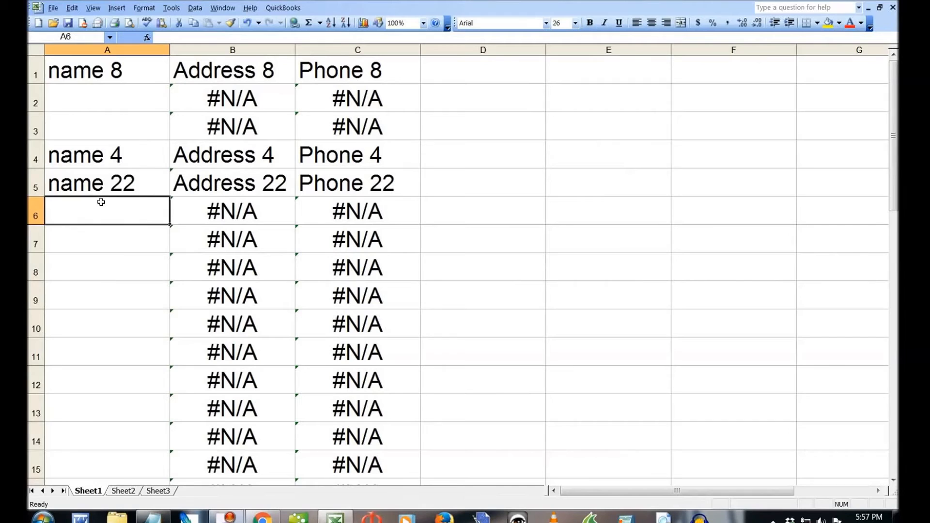
Step: Fill the formulas in B5:C5 down to row 33
{"action": "left_click_drag", "start_coordinate": [194, 178], "coordinate": [359, 177]}
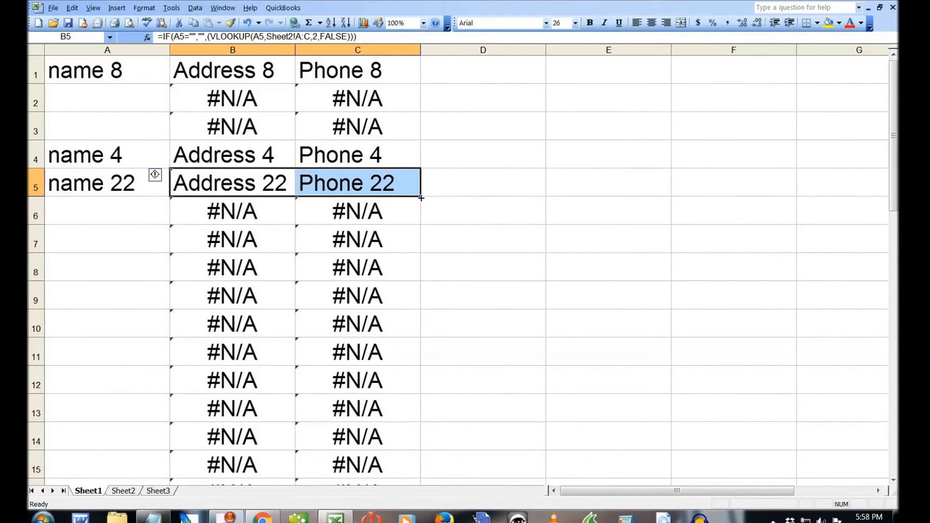
{"action": "left_click_drag", "start_coordinate": [420, 197], "coordinate": [425, 489]}
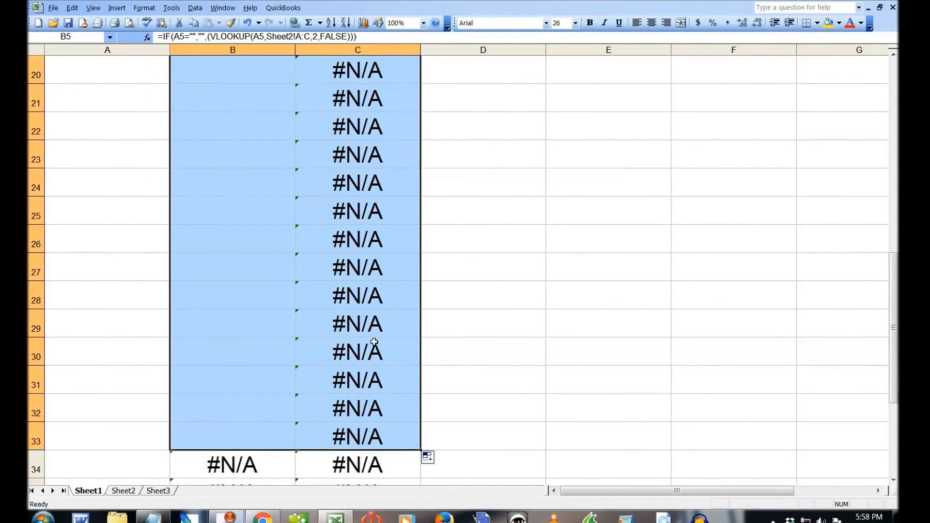
{"action": "scroll", "coordinate": [374, 342], "scroll_direction": "up", "scroll_amount": 6}
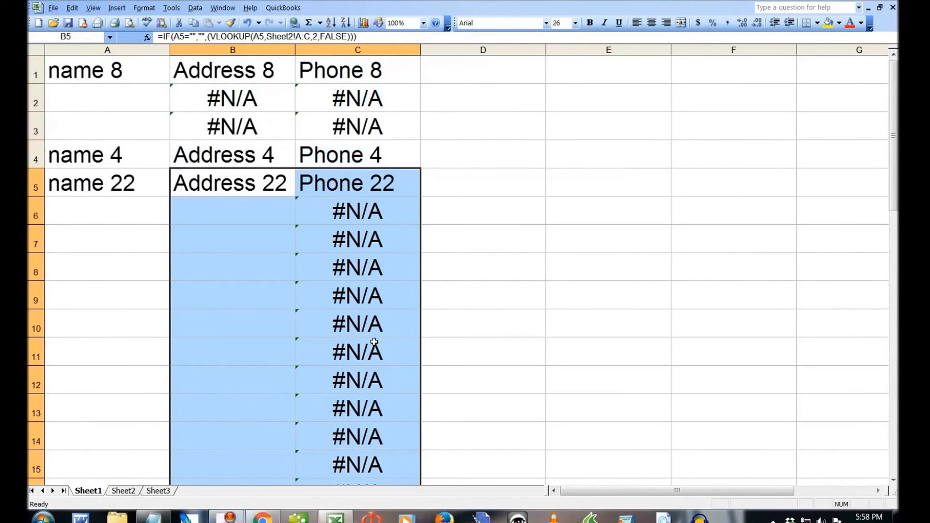
Step: Compare the formulas in B5 and C5, and fill the IF lookup formula from B5 across to C5
{"action": "left_click", "coordinate": [242, 183]}
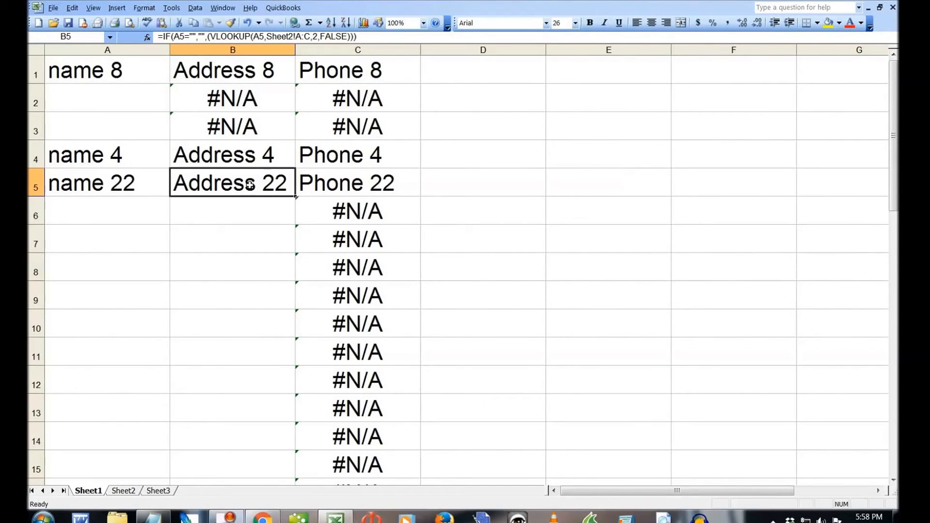
{"action": "left_click", "coordinate": [371, 182]}
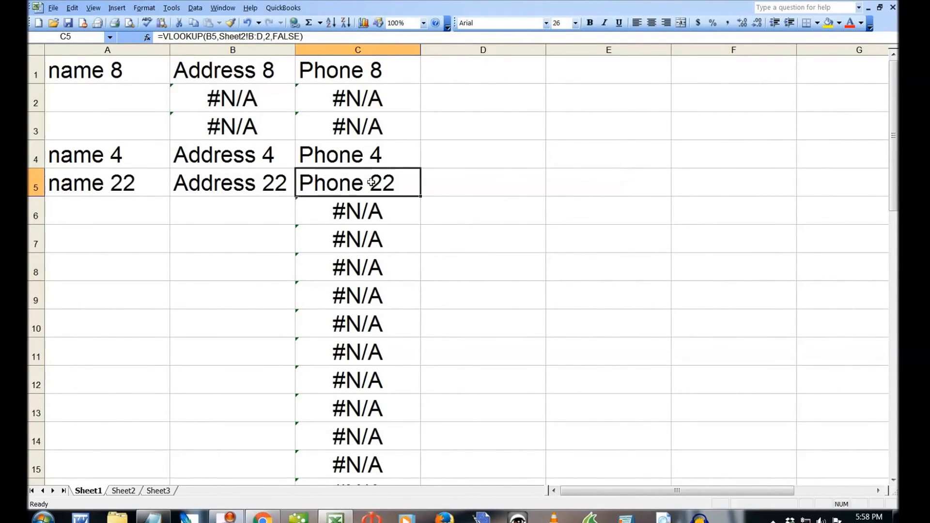
{"action": "left_click", "coordinate": [228, 184]}
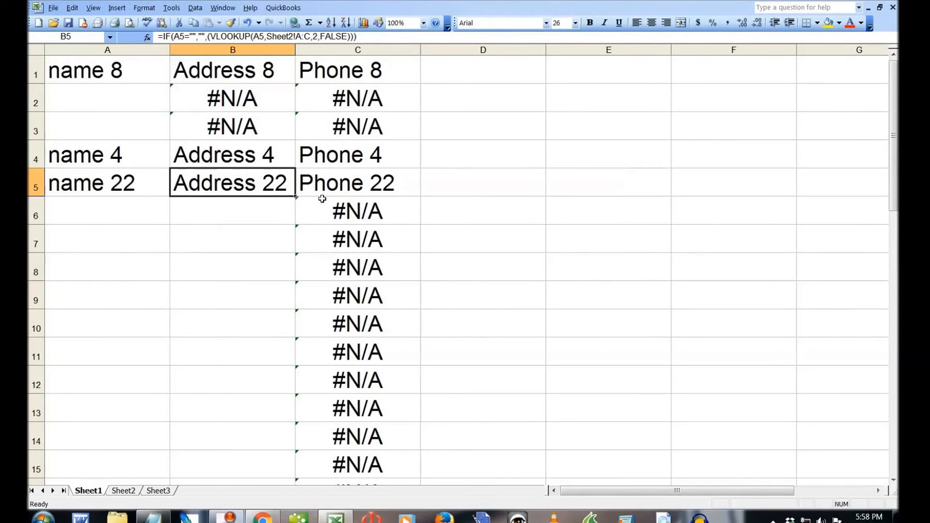
{"action": "left_click_drag", "start_coordinate": [295, 197], "coordinate": [420, 197]}
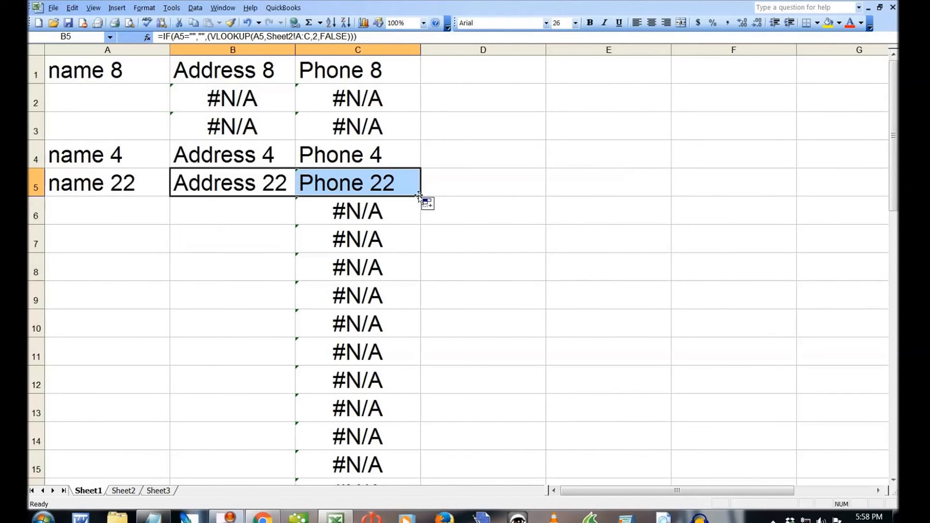
Step: Fill the IF lookup formulas in B5:C5 down to row 151 and return to the first rows of the sheet
{"action": "left_click_drag", "start_coordinate": [421, 196], "coordinate": [404, 368]}
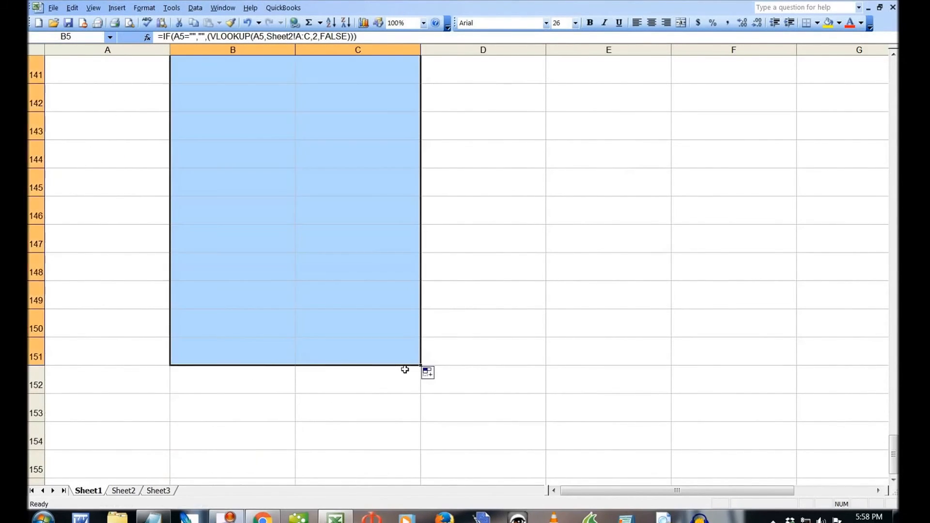
{"action": "scroll", "coordinate": [266, 234], "scroll_direction": "up", "scroll_amount": 11}
{"action": "scroll", "coordinate": [266, 235], "scroll_direction": "right", "scroll_amount": 1}
{"action": "scroll", "coordinate": [148, 290], "scroll_direction": "up", "scroll_amount": 5}
{"action": "left_click_drag", "start_coordinate": [623, 494], "coordinate": [571, 500]}
{"action": "scroll", "coordinate": [217, 298], "scroll_direction": "up", "scroll_amount": 6}
{"action": "scroll", "coordinate": [217, 298], "scroll_direction": "up", "scroll_amount": 6}
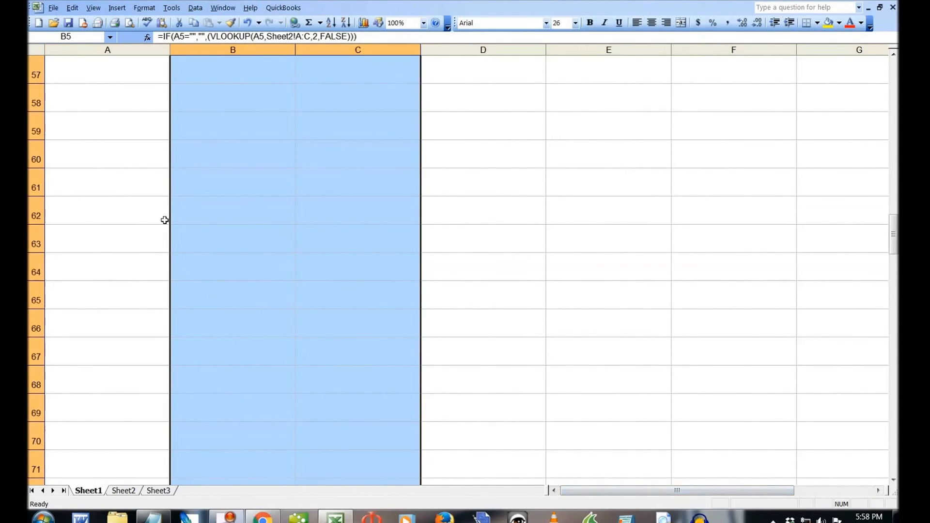
{"action": "left_click", "coordinate": [158, 214]}
{"action": "scroll", "coordinate": [145, 217], "scroll_direction": "up", "scroll_amount": 14}
{"action": "scroll", "coordinate": [144, 217], "scroll_direction": "up", "scroll_amount": 5}
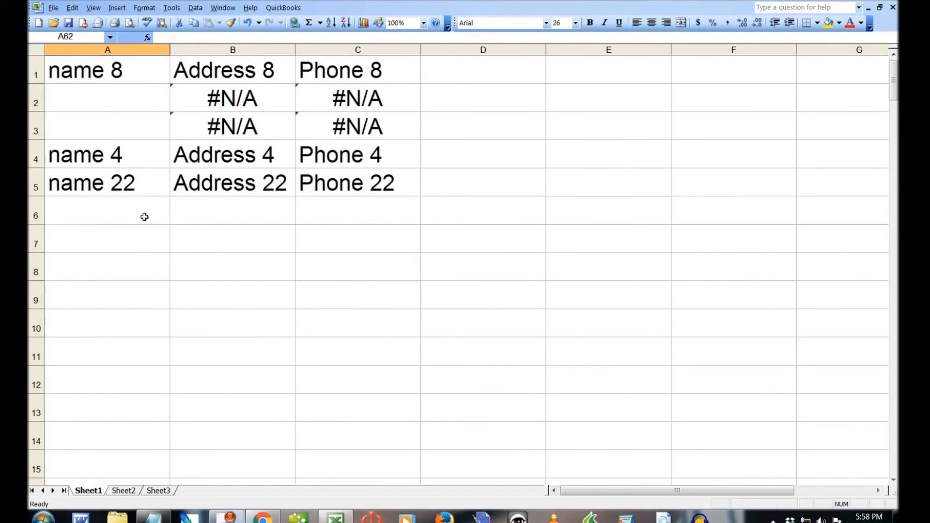
Step: Enter "name 12" in cell A6 to test the filled IF lookup formulas
{"action": "left_click", "coordinate": [119, 210]}
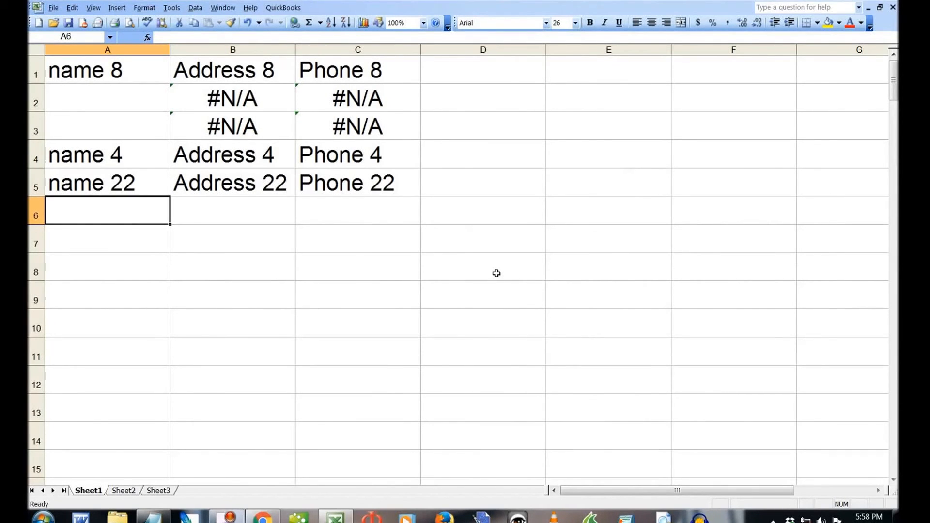
{"action": "type", "text": "name"}
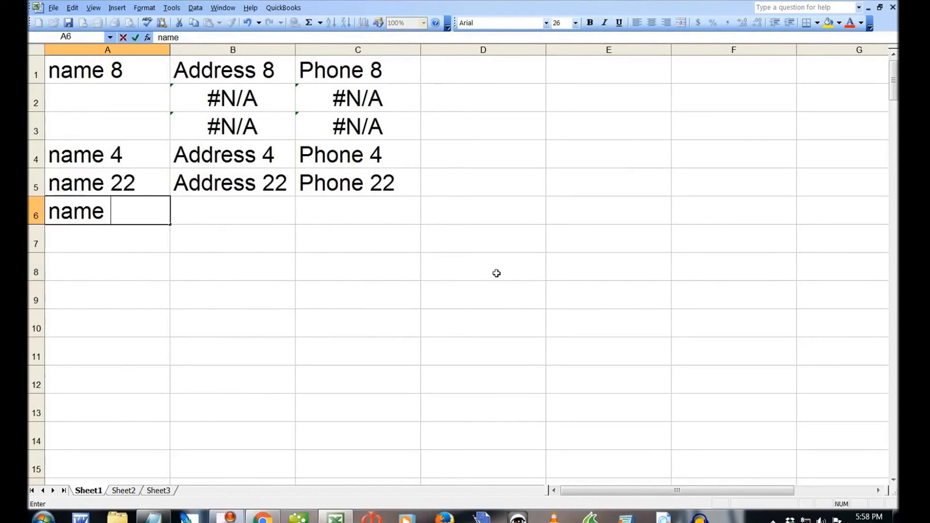
{"action": "type", "text": " 12"}
{"action": "key", "text": "Return"}
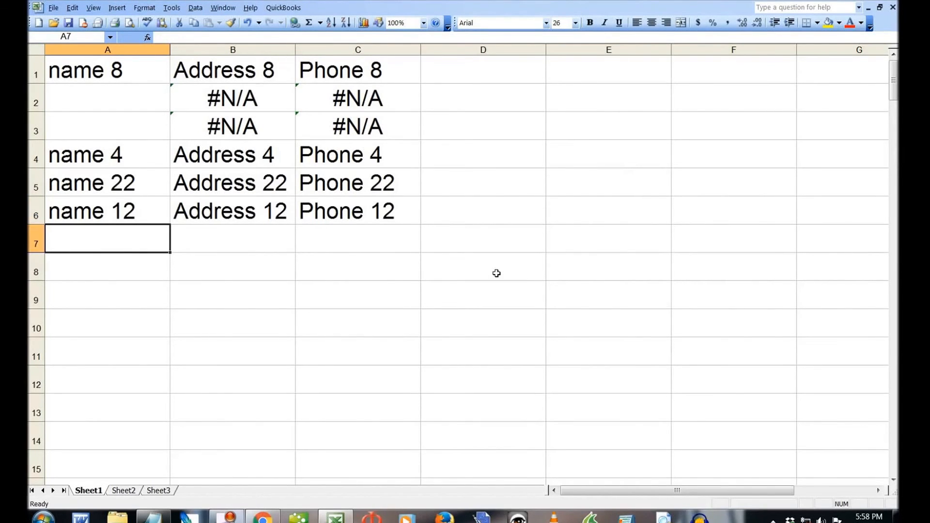